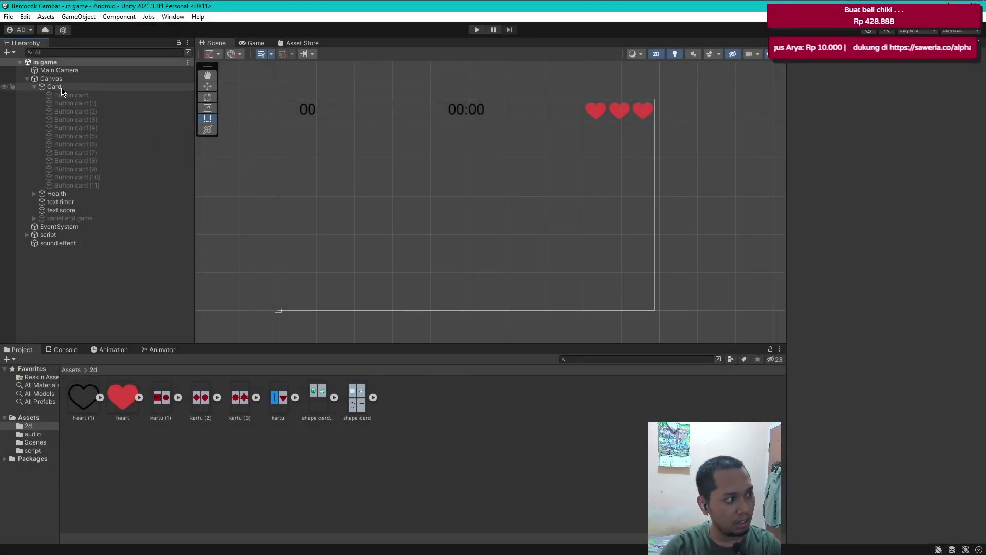
Fold away the Card's button list and select the script object to show its In Game settings
click(34, 87)
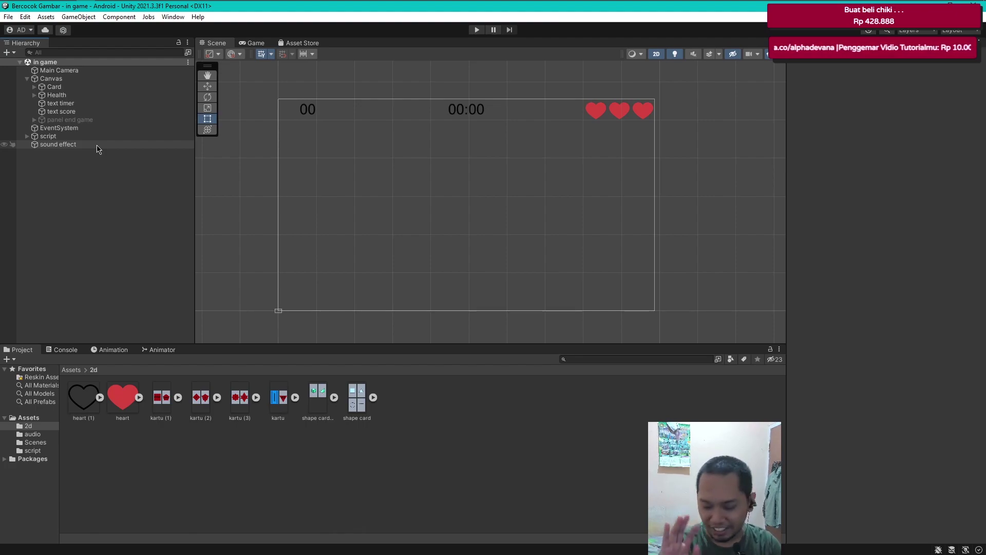
click(27, 136)
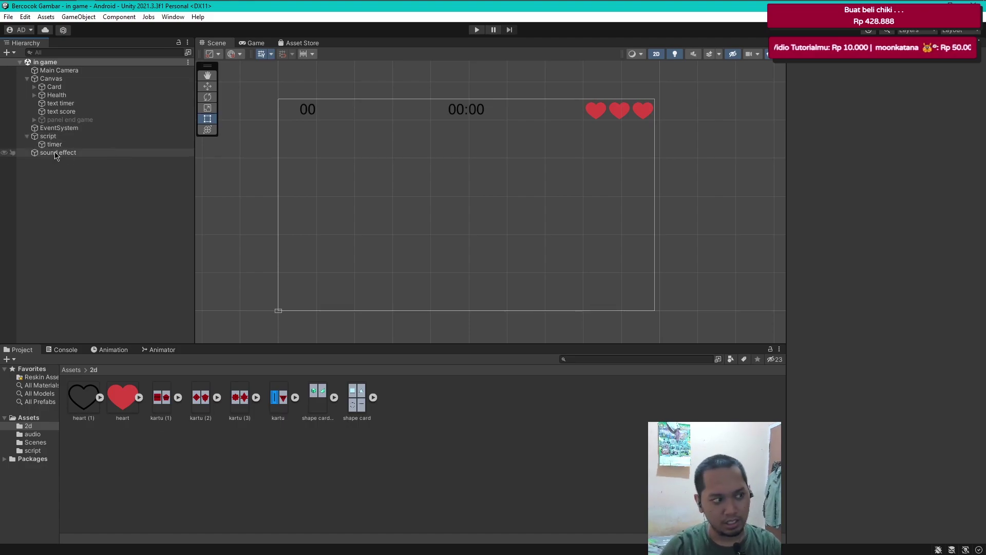
click(27, 136)
click(45, 139)
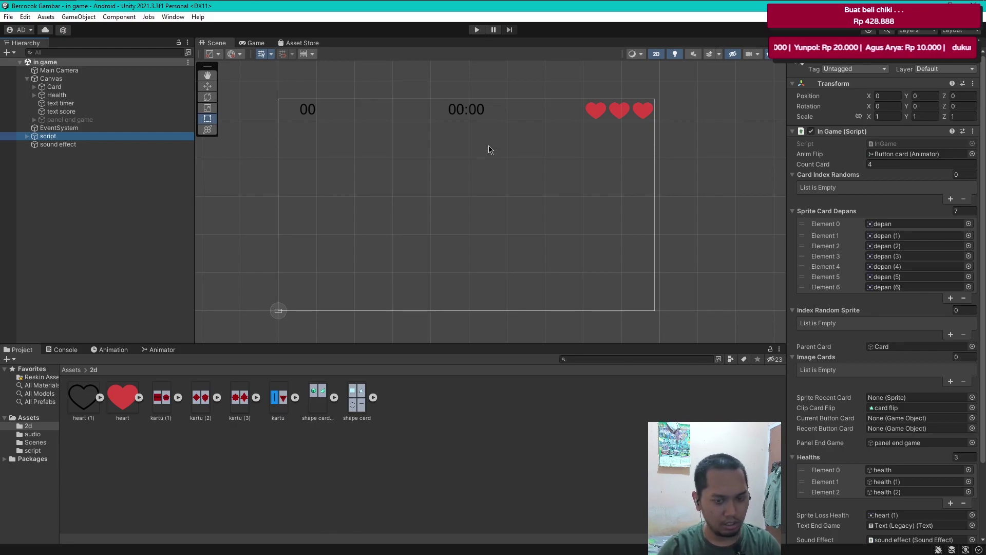
Dismiss the tag list unchanged and expand both shape card sprite sheets
click(837, 69)
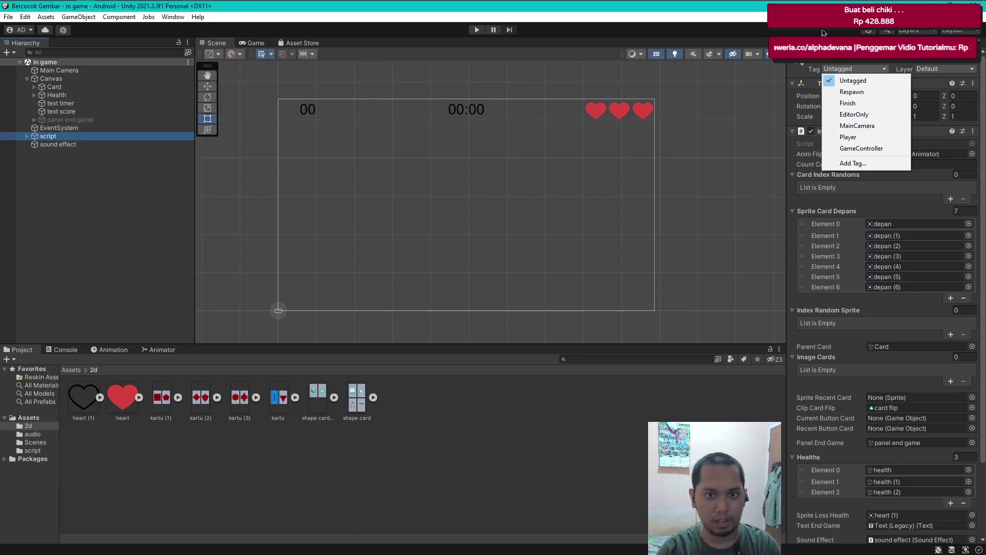
click(822, 33)
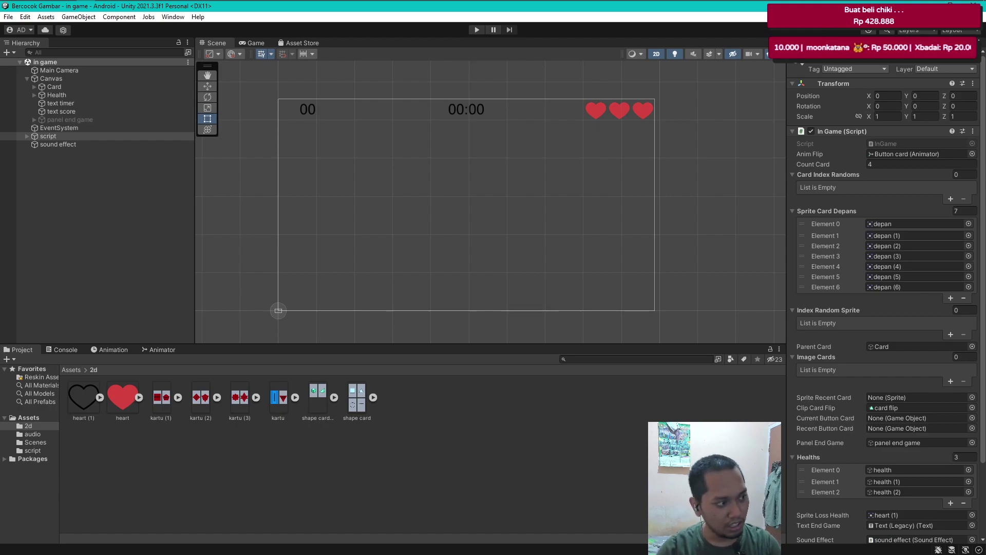
key(ctrl+z)
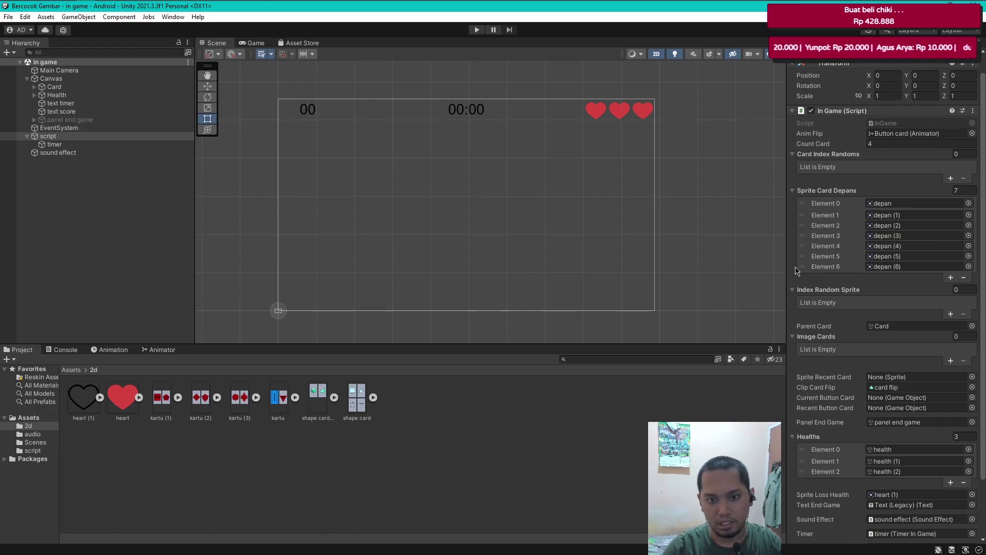
click(334, 397)
click(451, 397)
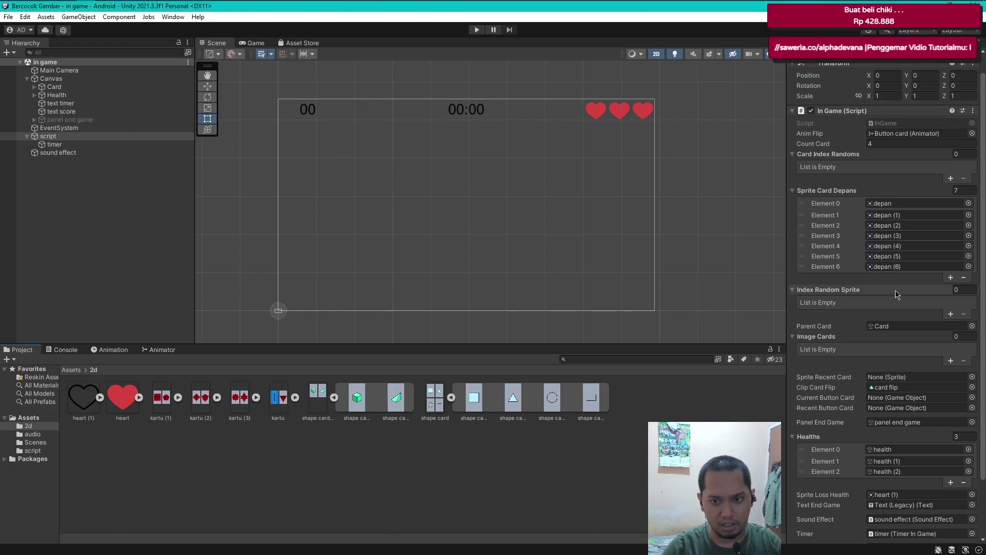
scroll(923, 282, up, 2)
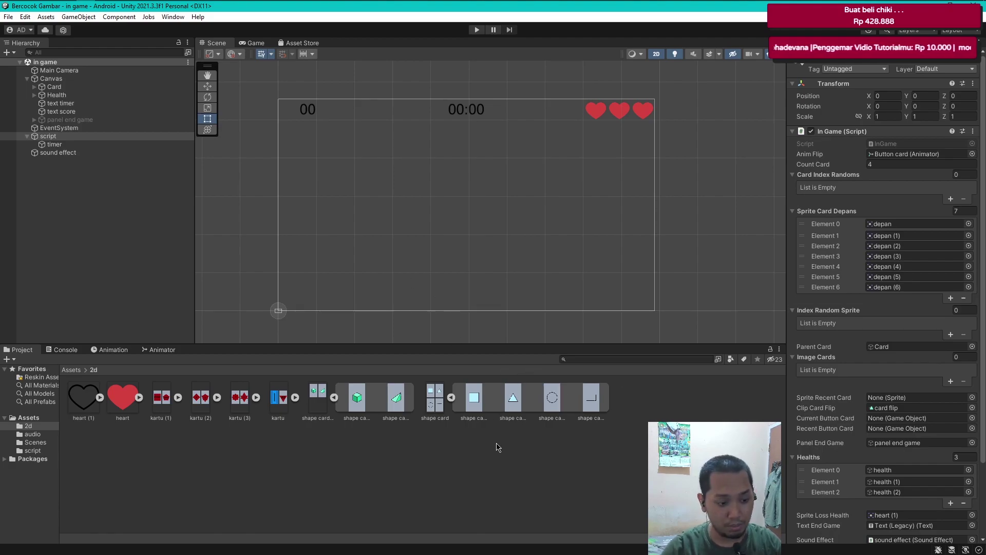
Fill Sprite Card Depans with shape card_0 to shape card_5, size 6, then select Canvas
drag(474, 398, 901, 228)
click(963, 212)
text(6)
key(Return)
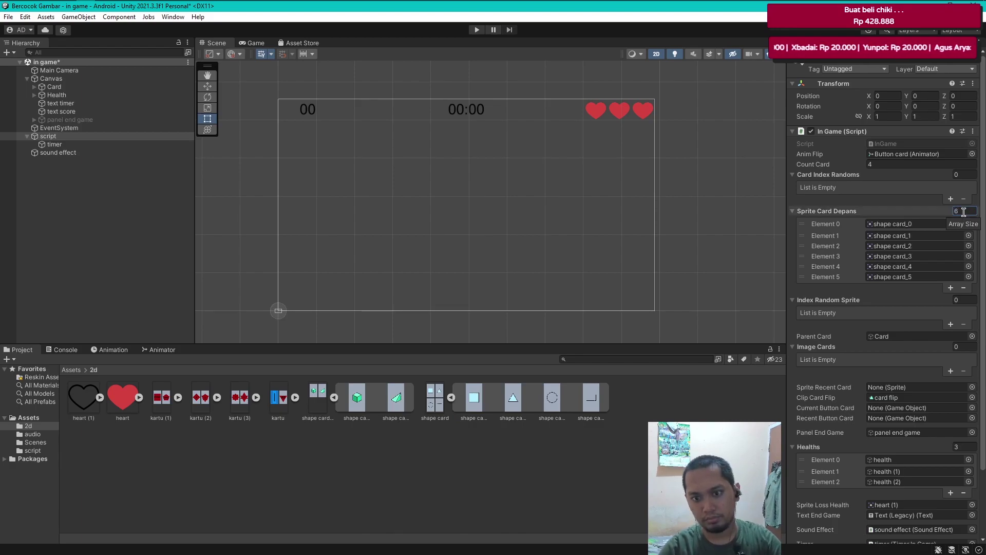
click(51, 78)
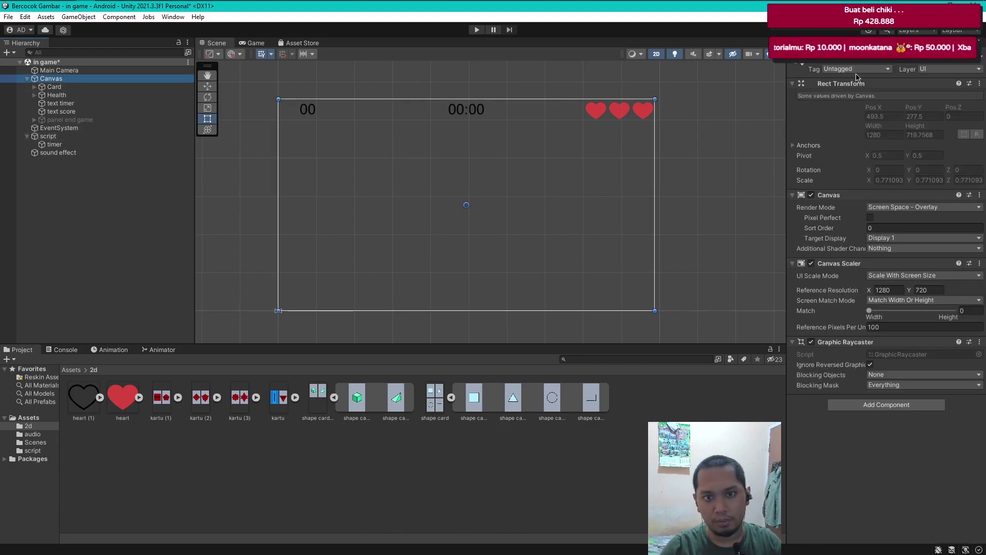
click(856, 69)
Add the project tags white, grey and green, then reselect the script object
click(858, 163)
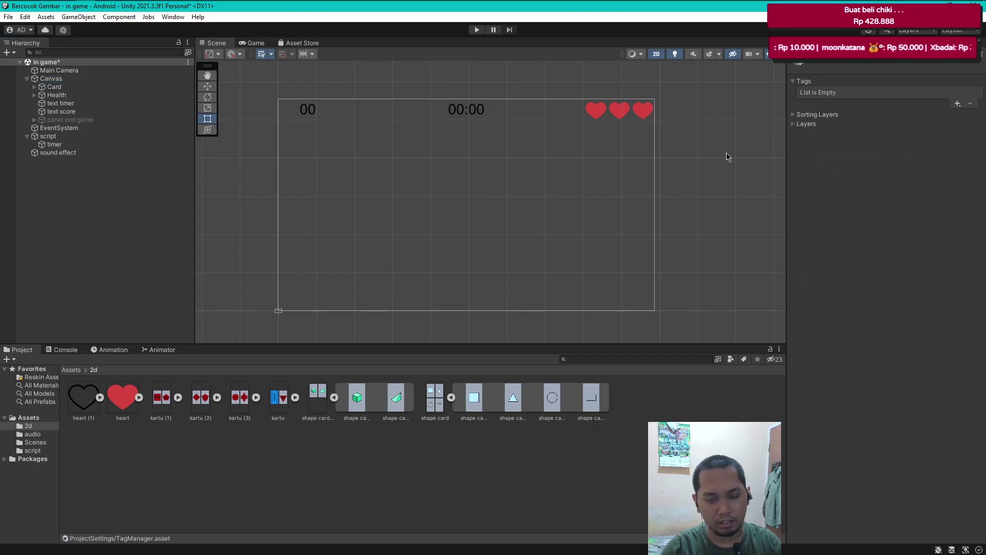
click(958, 104)
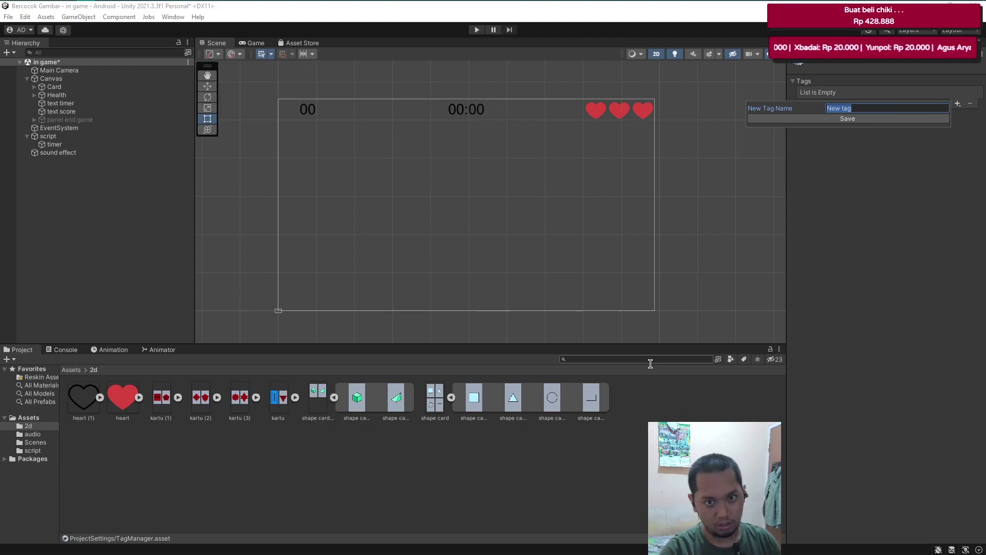
text(white)
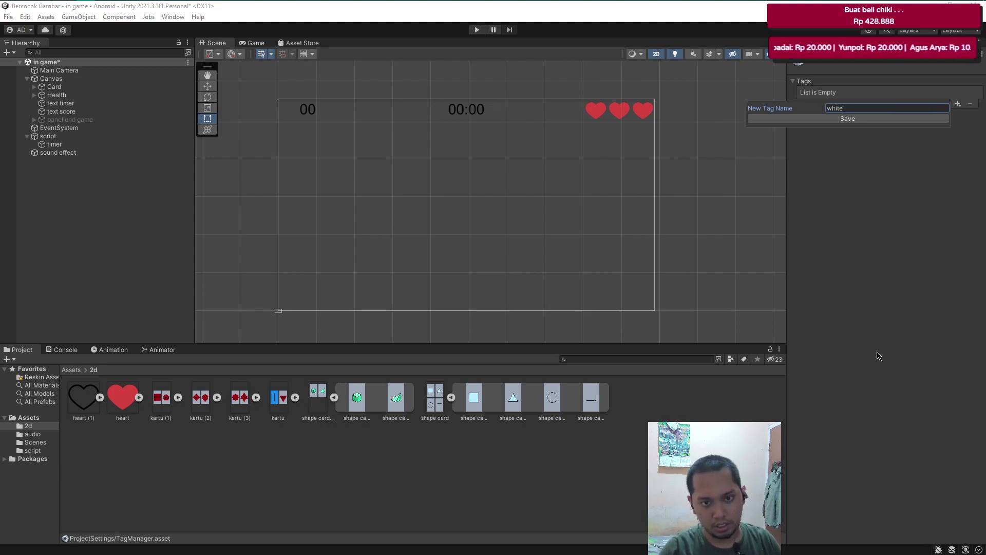
click(896, 120)
click(957, 105)
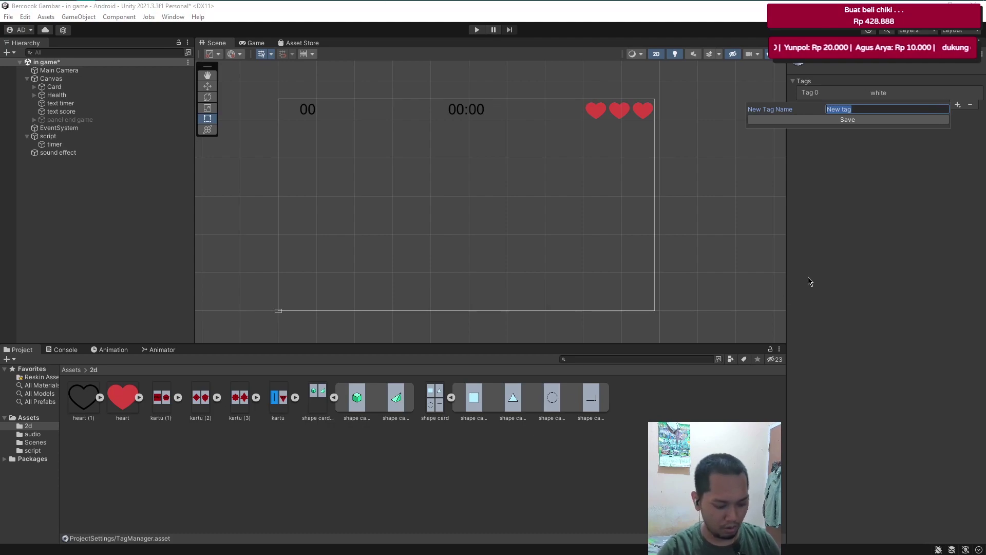
text(grey)
key(Return)
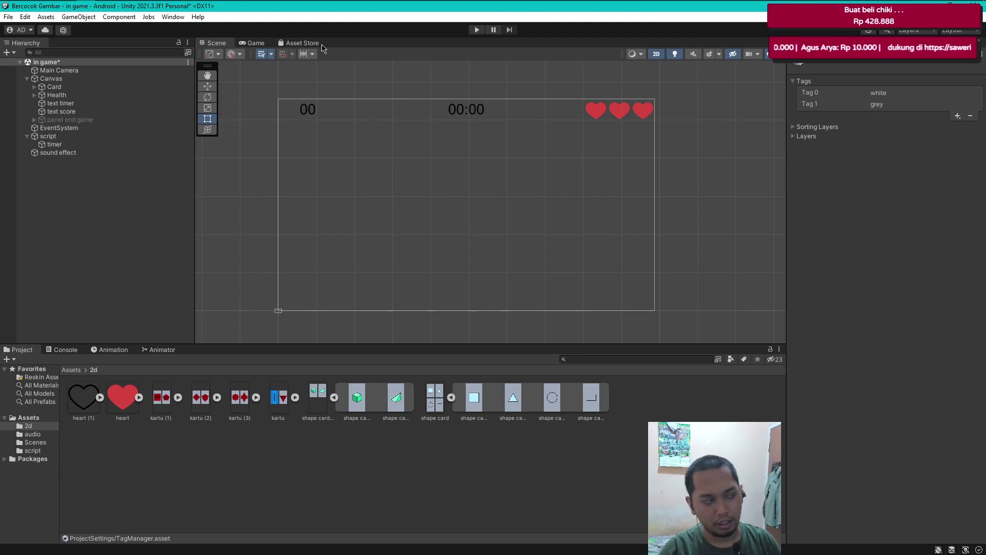
click(958, 116)
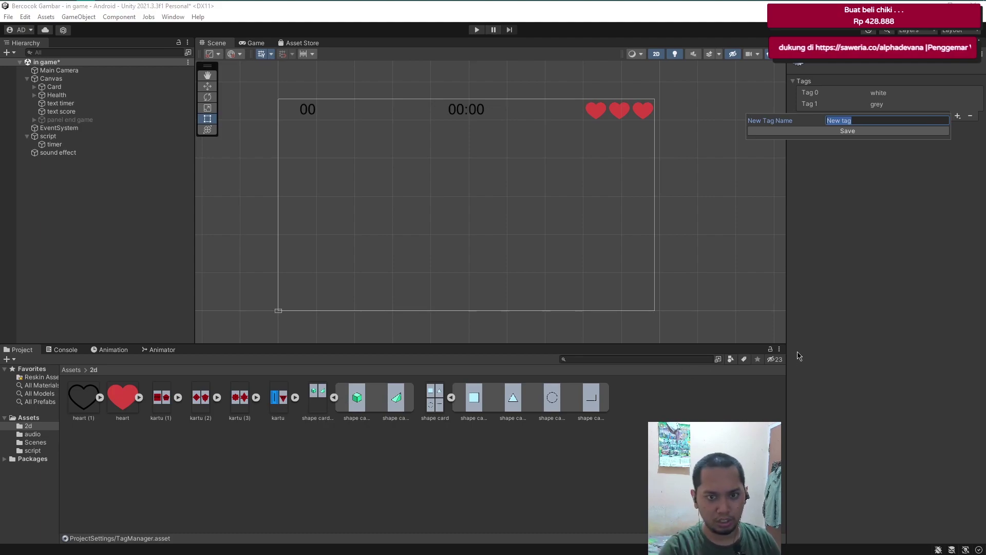
text(green)
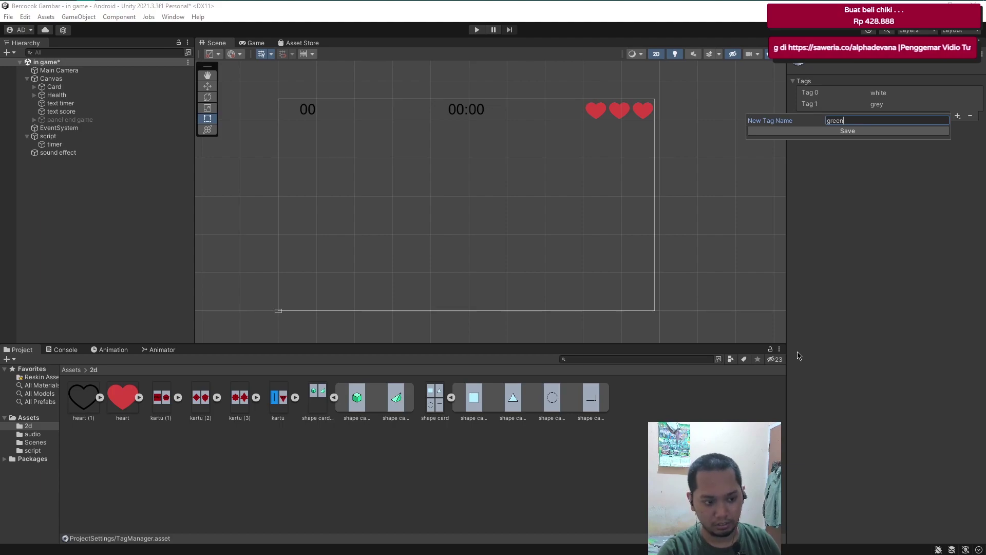
key(Return)
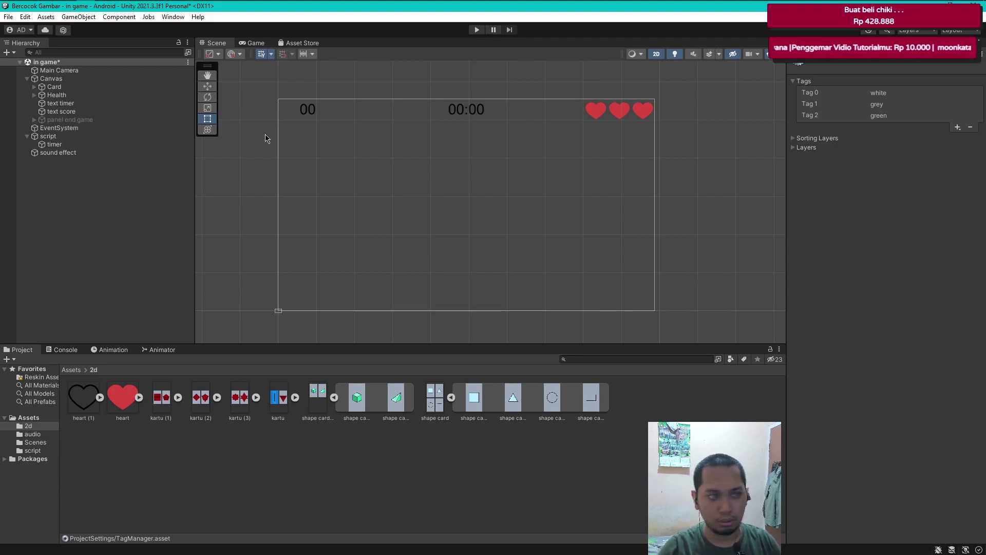
click(47, 136)
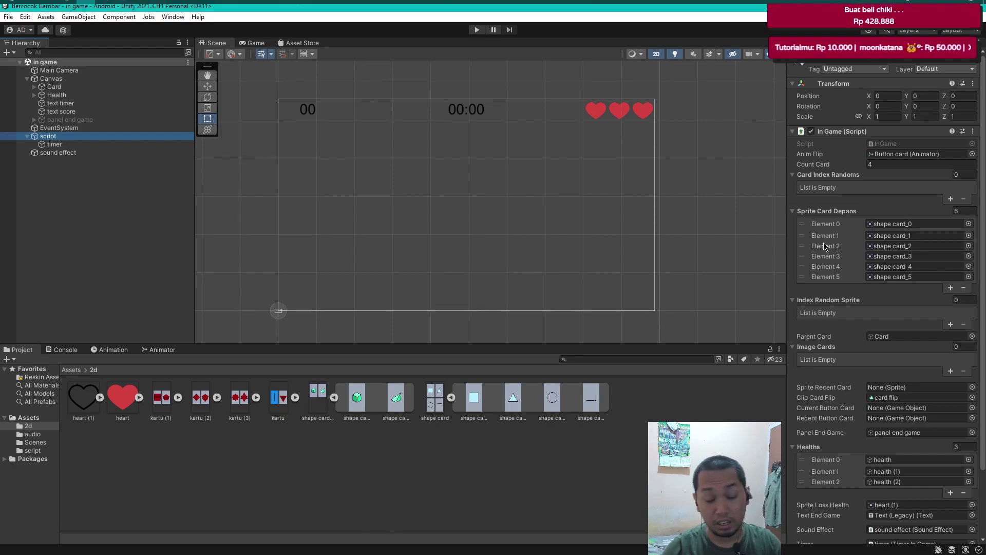
click(118, 10)
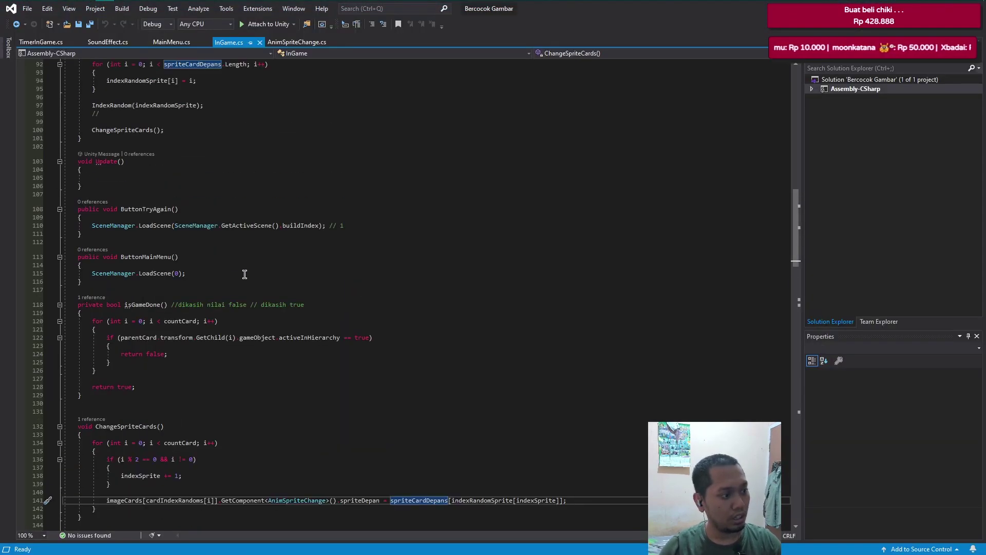
Scroll InGame.cs up to the field declarations in Visual Studio
scroll(244, 286, up, 3)
scroll(243, 286, up, 7)
scroll(206, 319, up, 3)
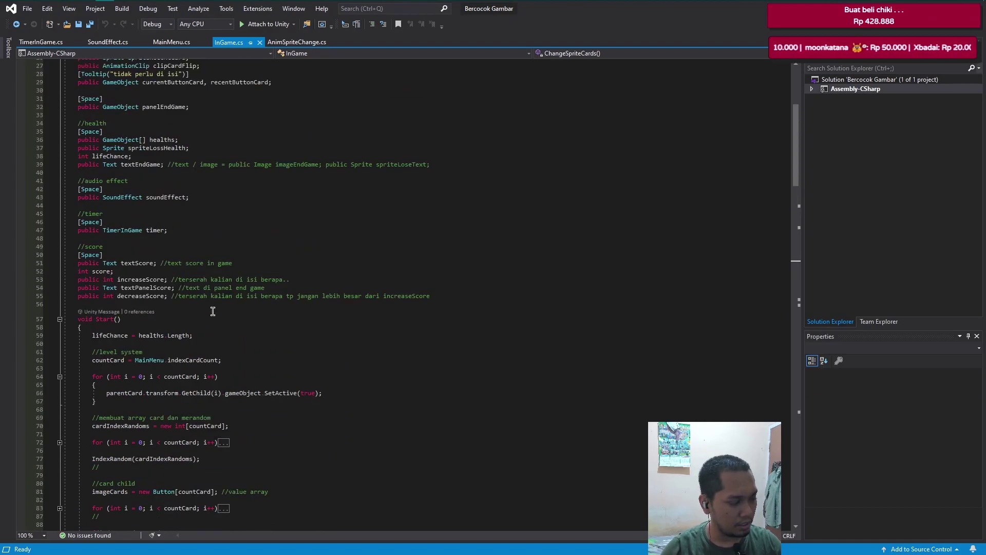
click(86, 6)
mouse_move(106, 5)
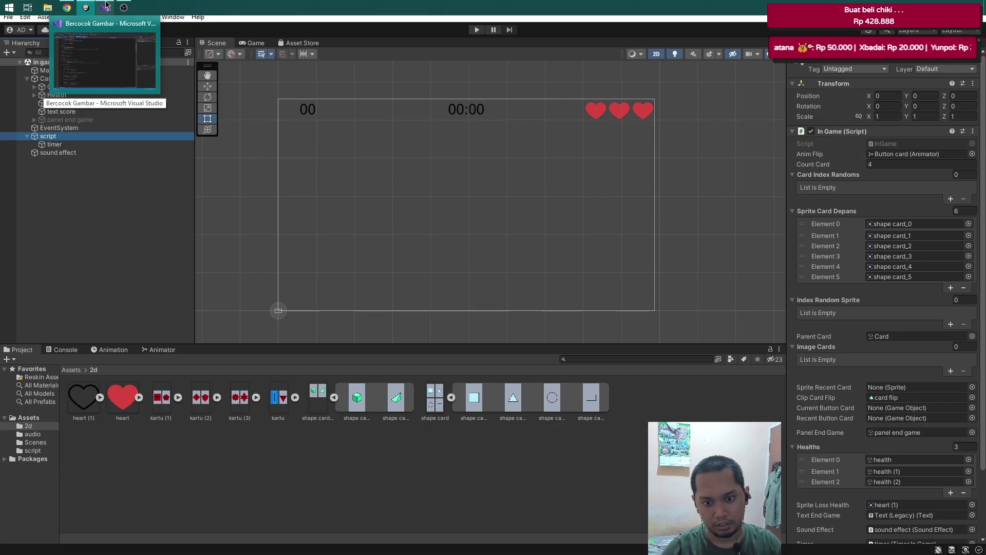
click(106, 5)
scroll(203, 187, up, 4)
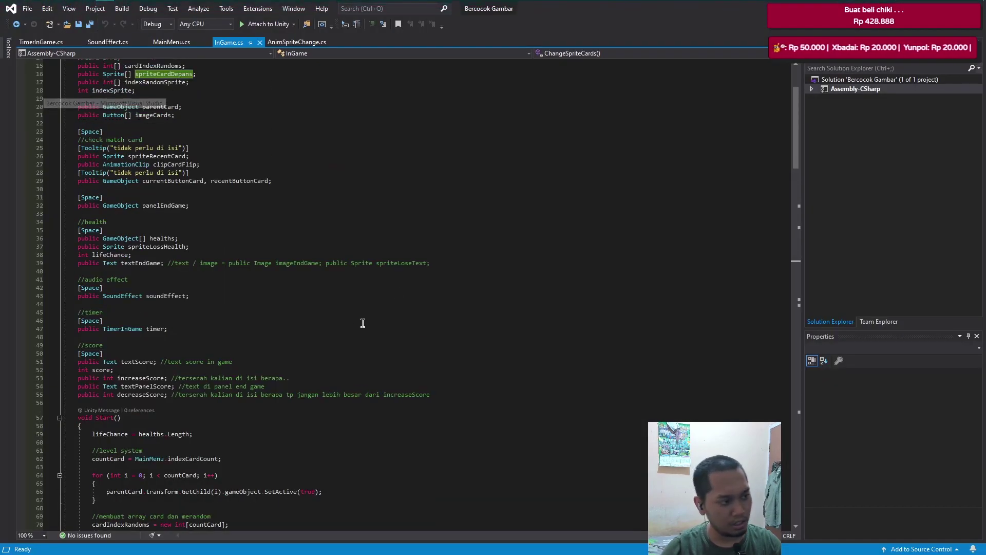
scroll(203, 187, up, 3)
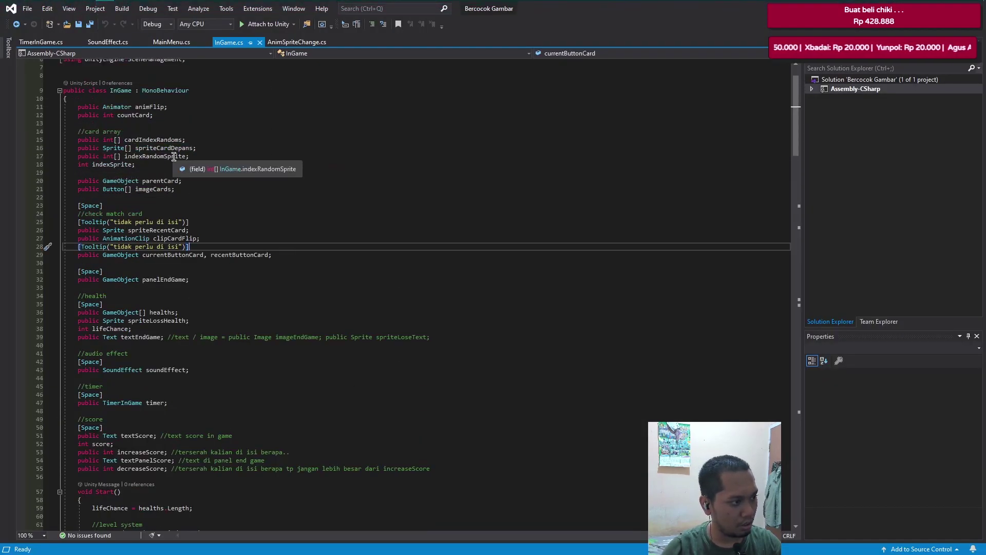
Add 'public string[] tagColors;' below the indexSprite declaration and save InGame.cs
click(356, 155)
key(Down)
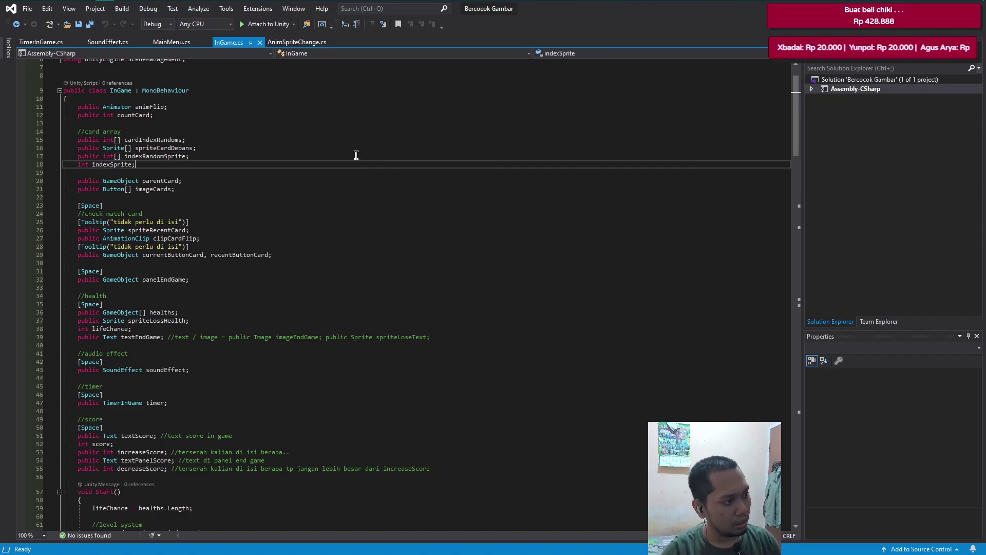
key(Return)
text(public)
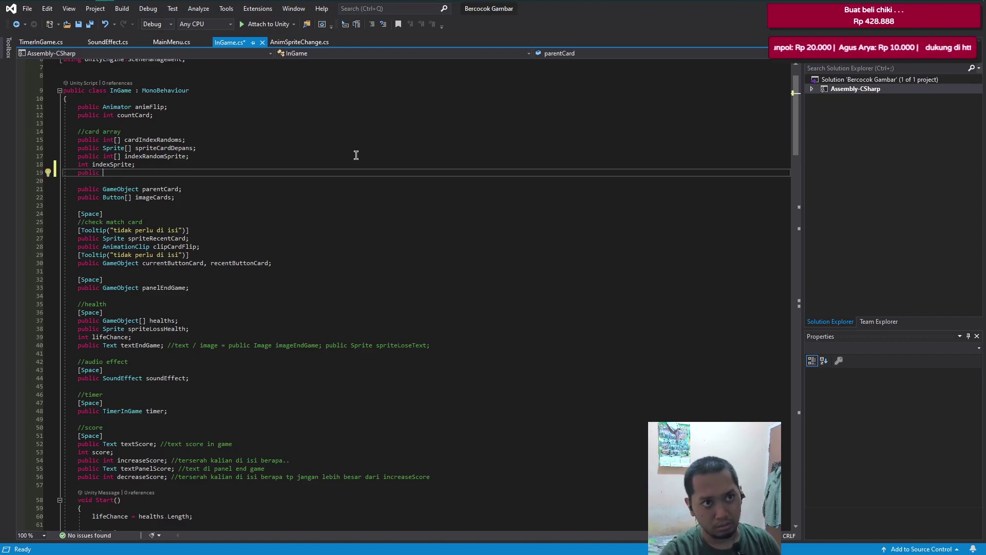
text(s)
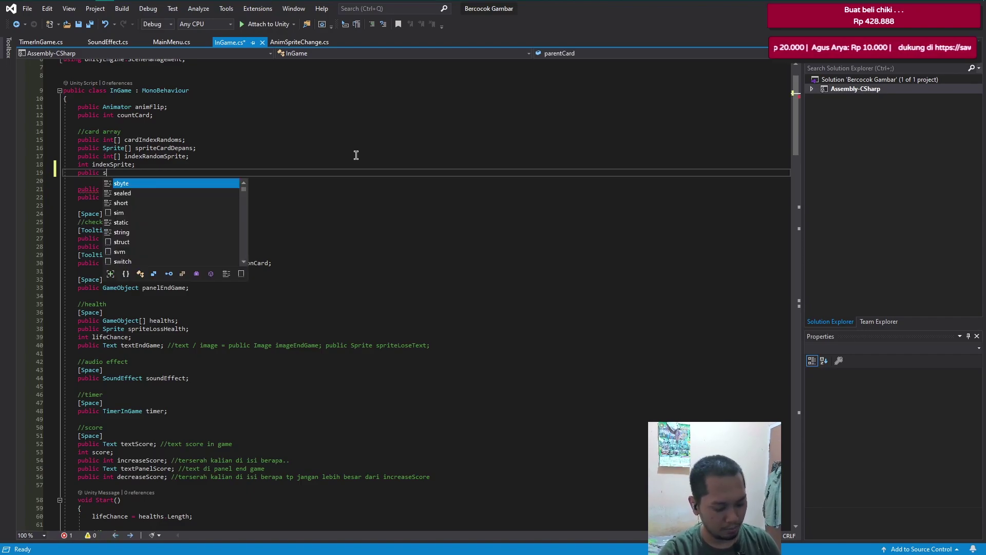
text(tri)
key(Tab)
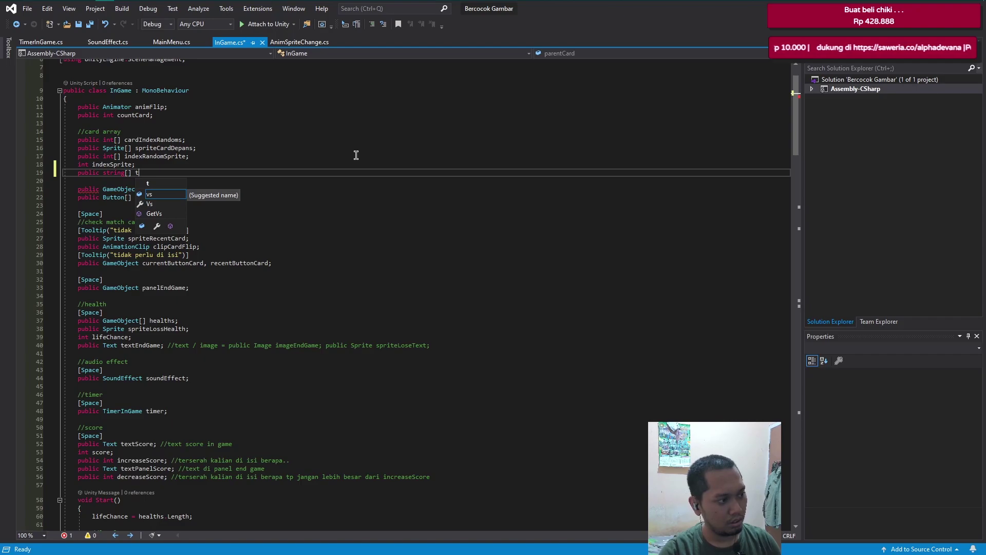
text(tagsColo)
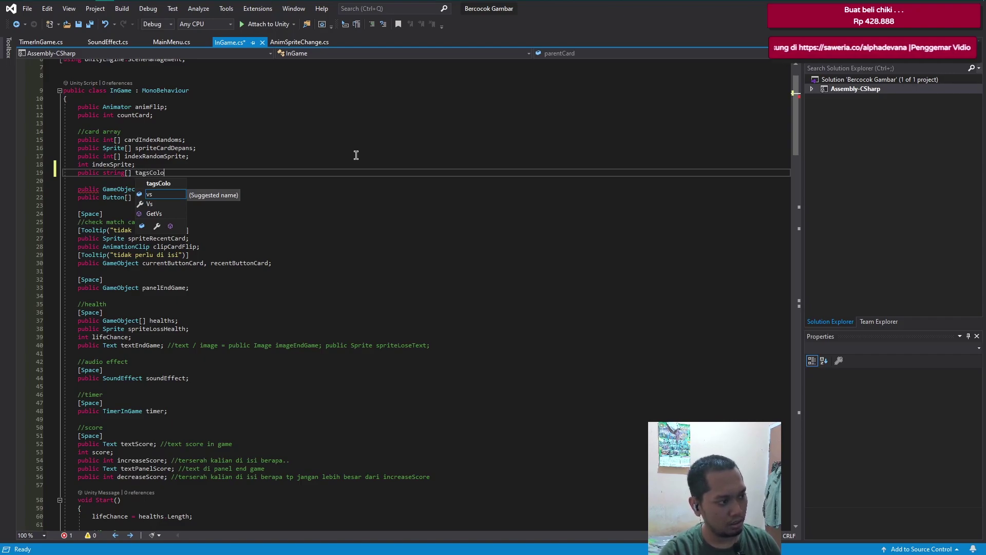
key(BackSpace)
key(BackSpace)
key(BackSpace)
key(BackSpace)
key(BackSpace)
text(Colors)
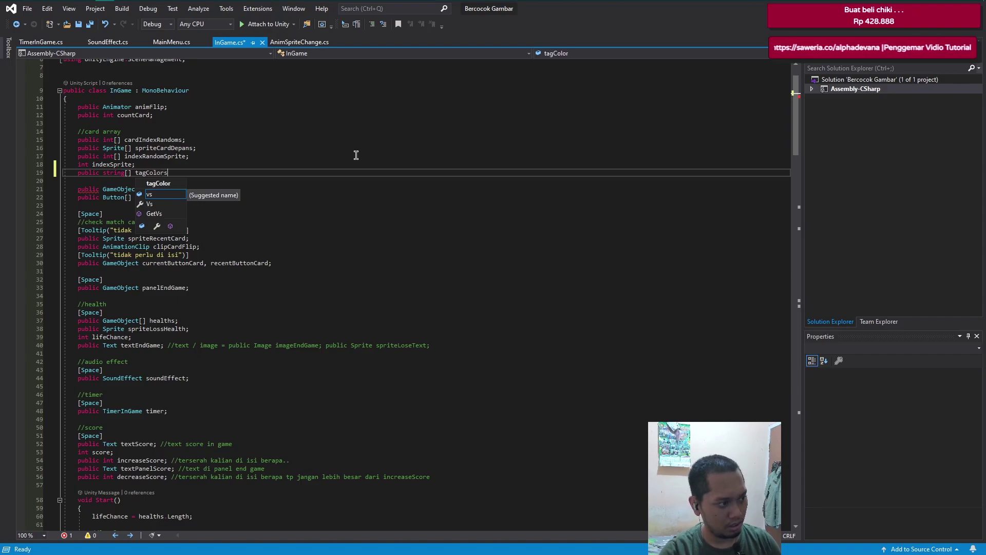
text(;)
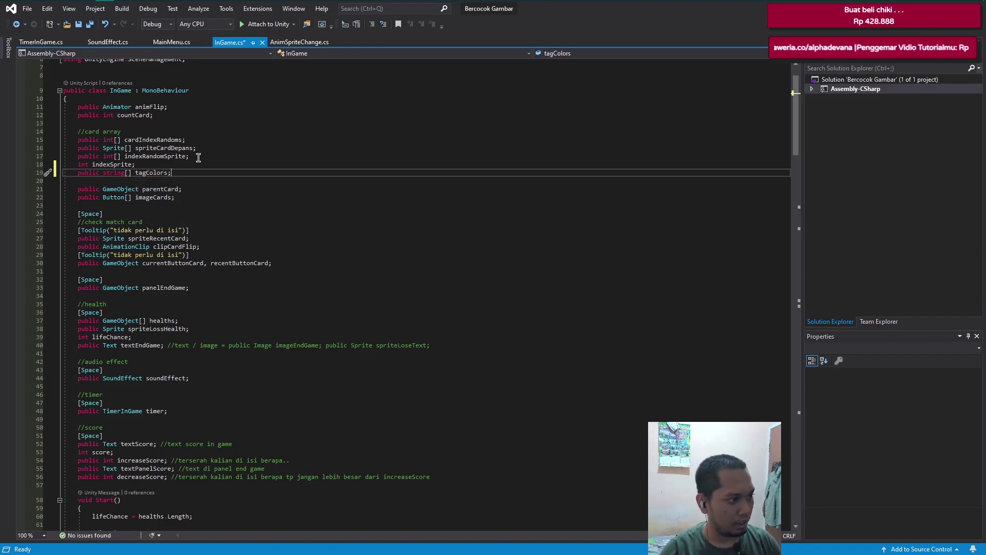
key(ctrl+s)
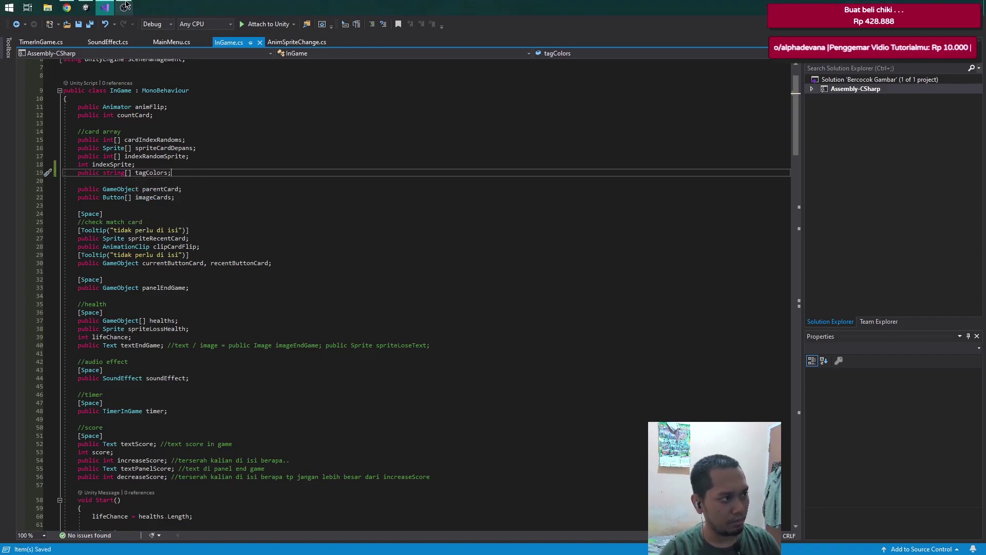
click(88, 7)
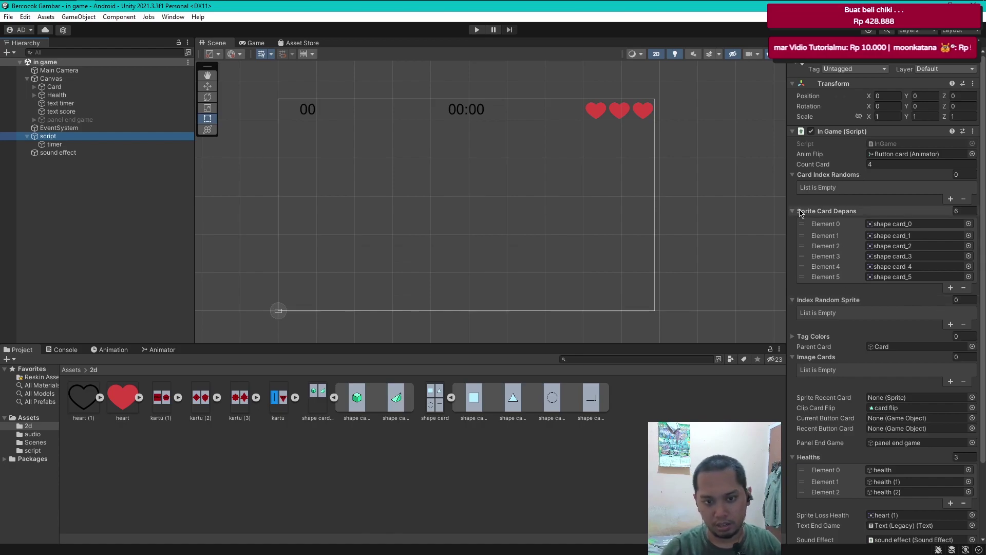
Give Tag Colors six entries and set Elements 0 and 1 to white
click(800, 337)
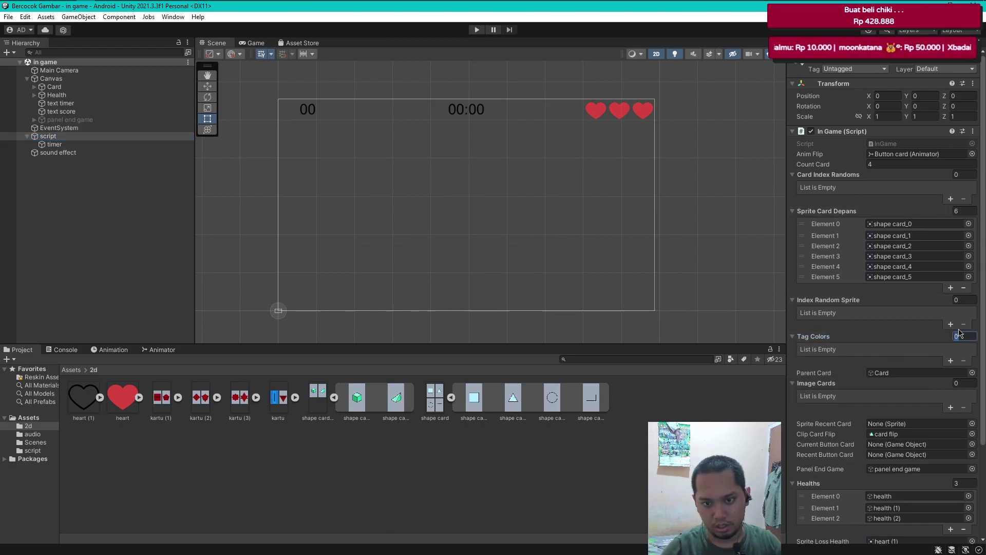
text(6)
key(Return)
scroll(959, 335, down, 2)
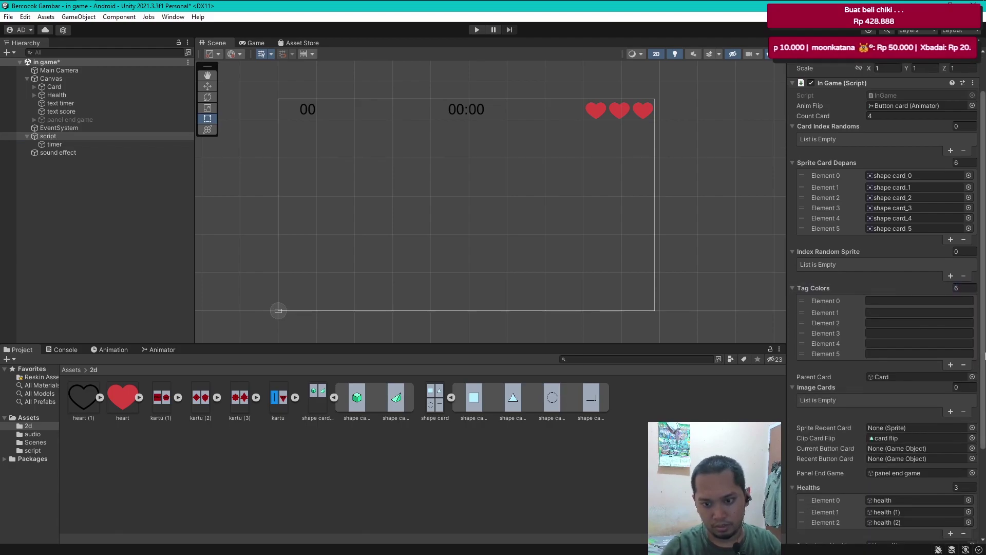
click(904, 175)
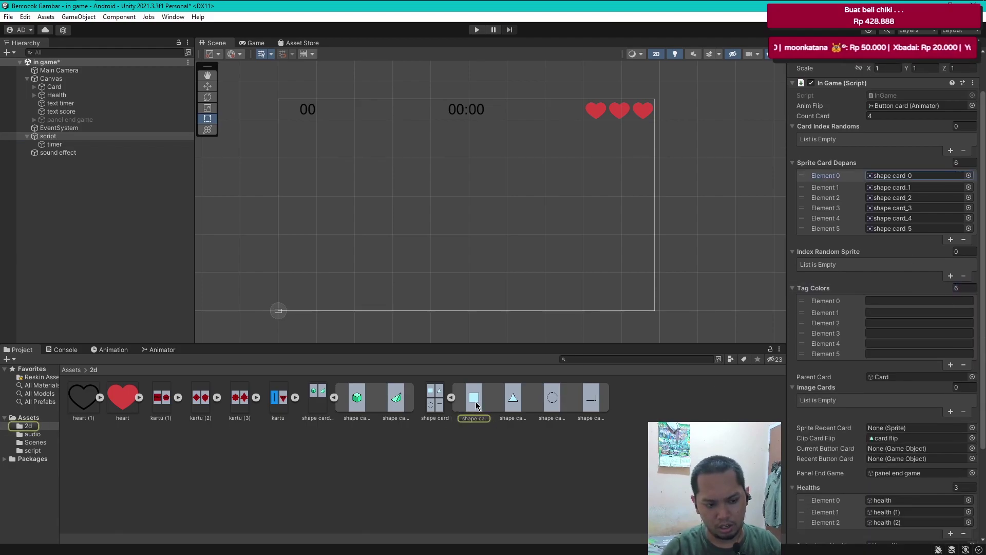
click(879, 302)
text(whi)
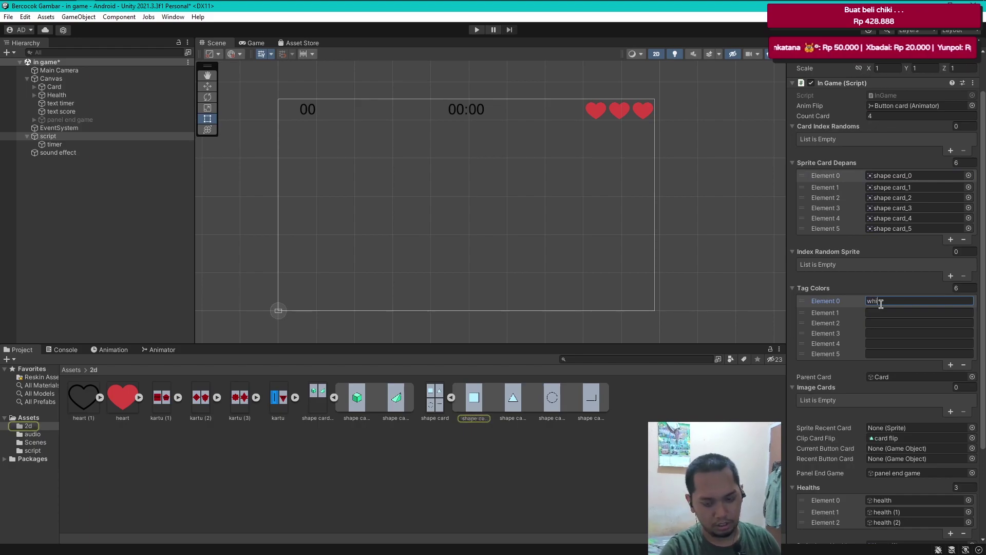
text(te)
click(882, 312)
text(wh)
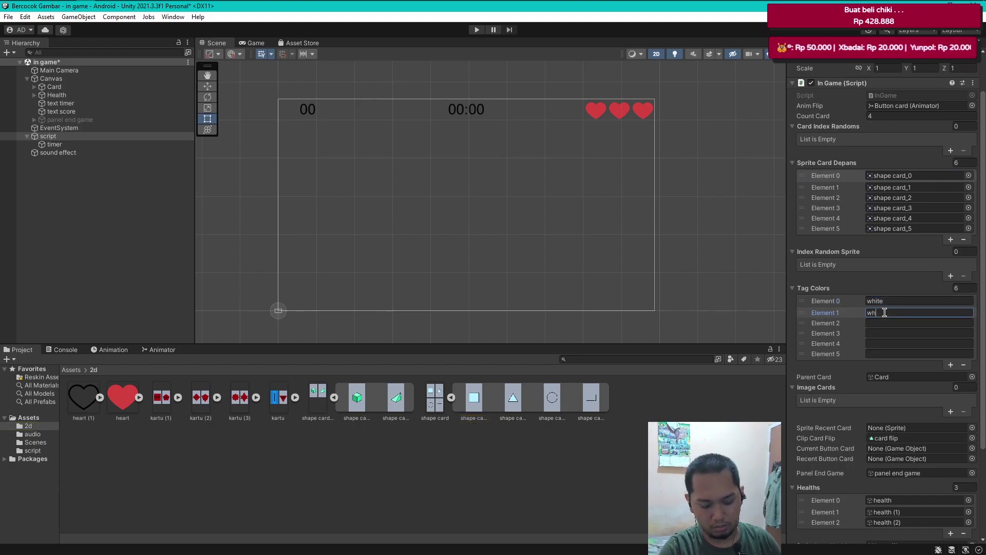
Set Tag Colors Elements 2–5 to grey, grey, green, green
click(891, 198)
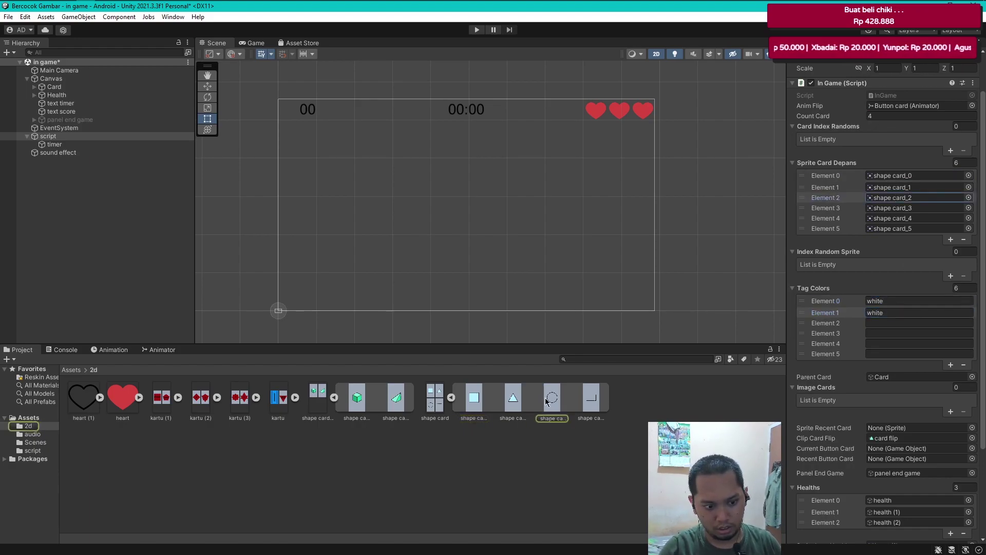
click(875, 323)
text(grey)
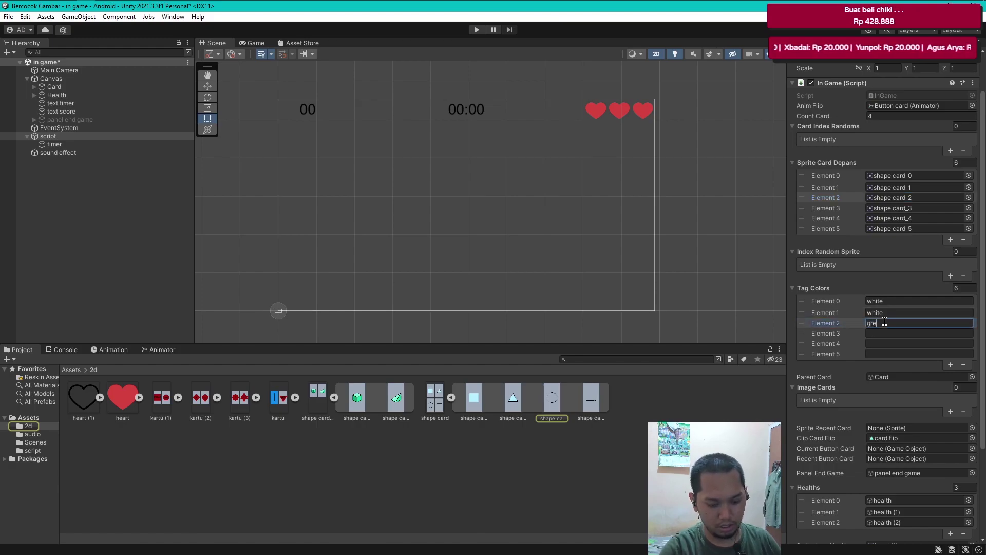
click(874, 333)
text(gr)
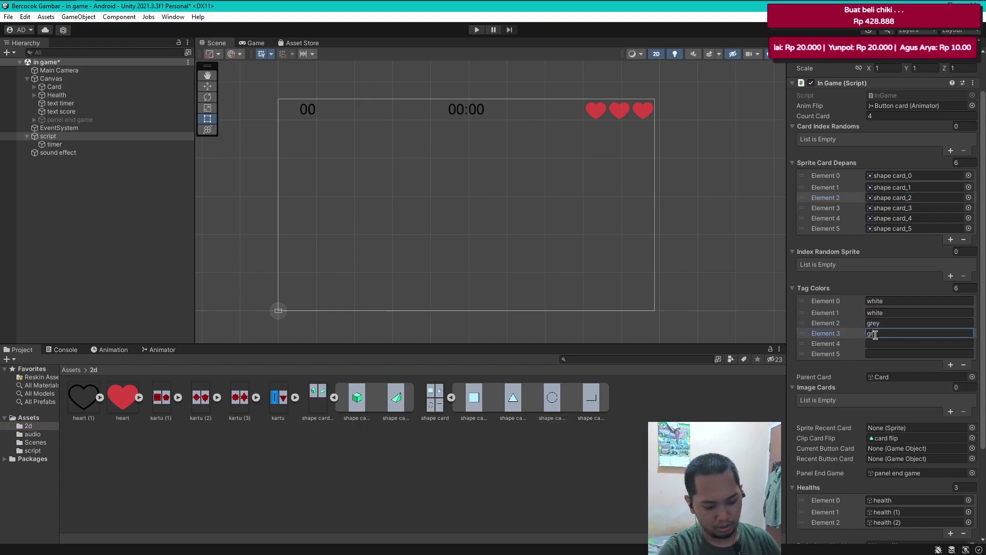
text(ey)
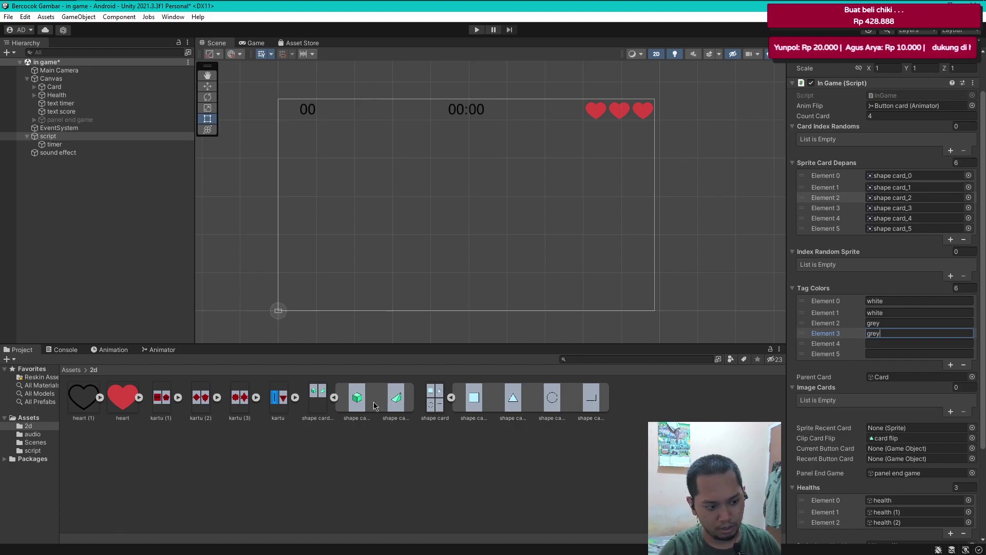
click(881, 344)
text(green)
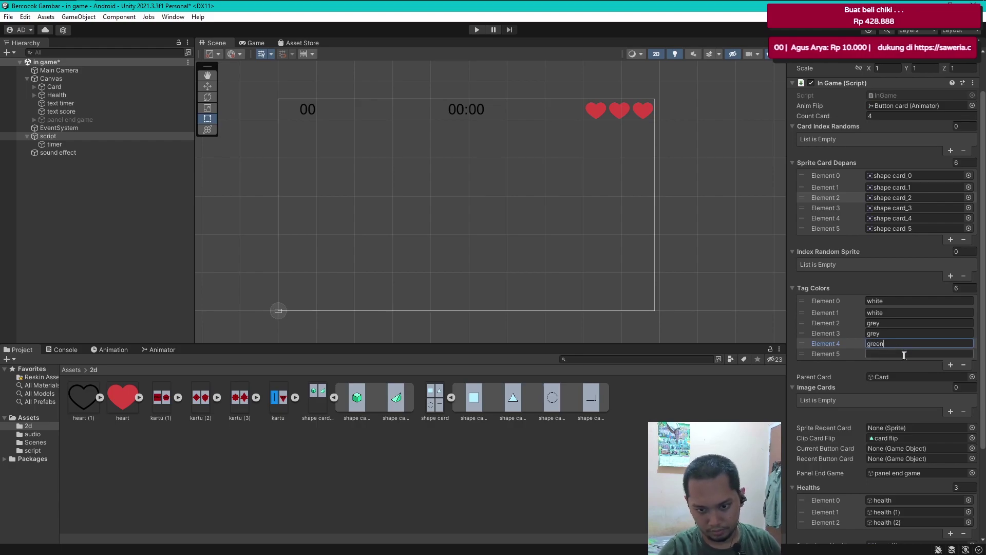
click(904, 354)
text(green)
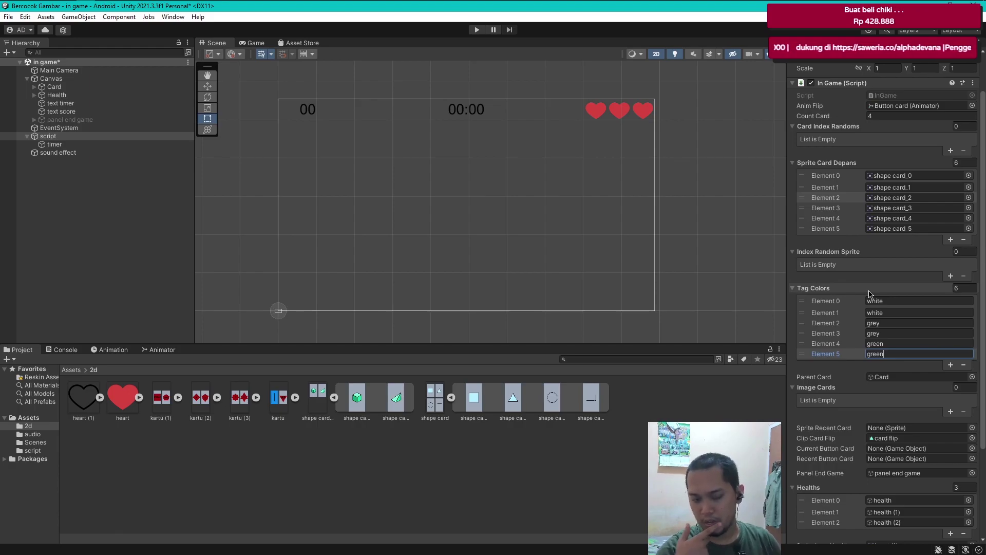
Scroll InGame.cs in Visual Studio down to the ChangeSpriteCards method
click(144, 231)
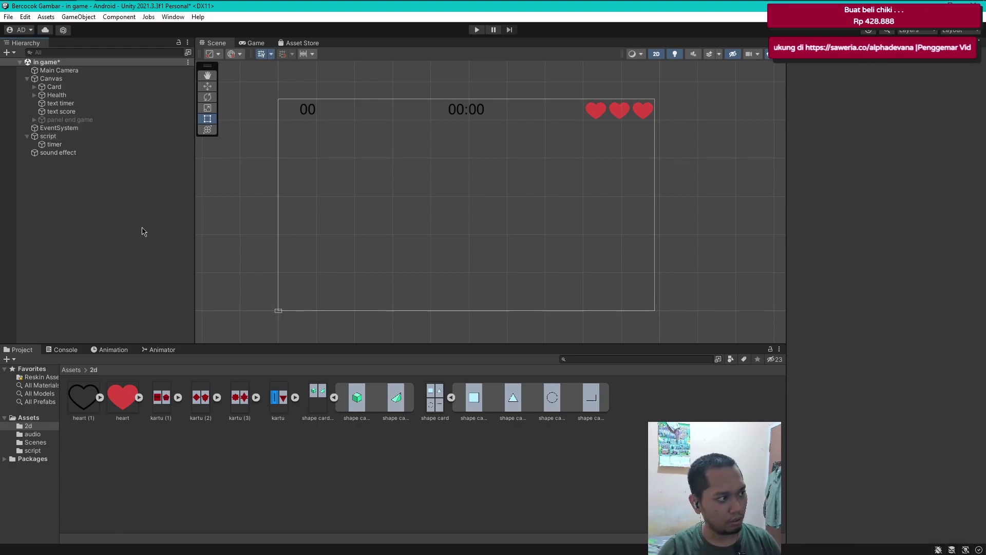
click(105, 7)
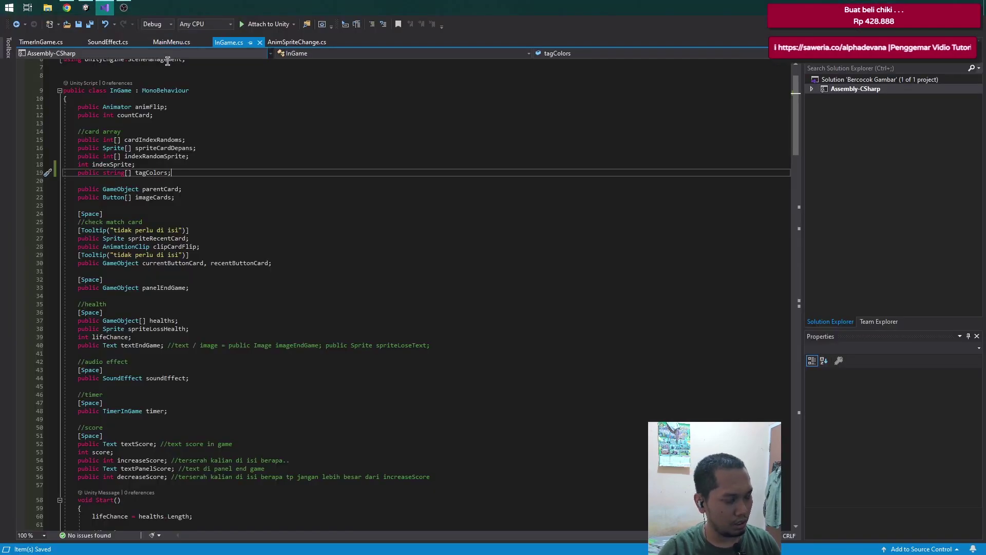
scroll(260, 352, down, 5)
scroll(262, 370, down, 9)
scroll(249, 378, down, 8)
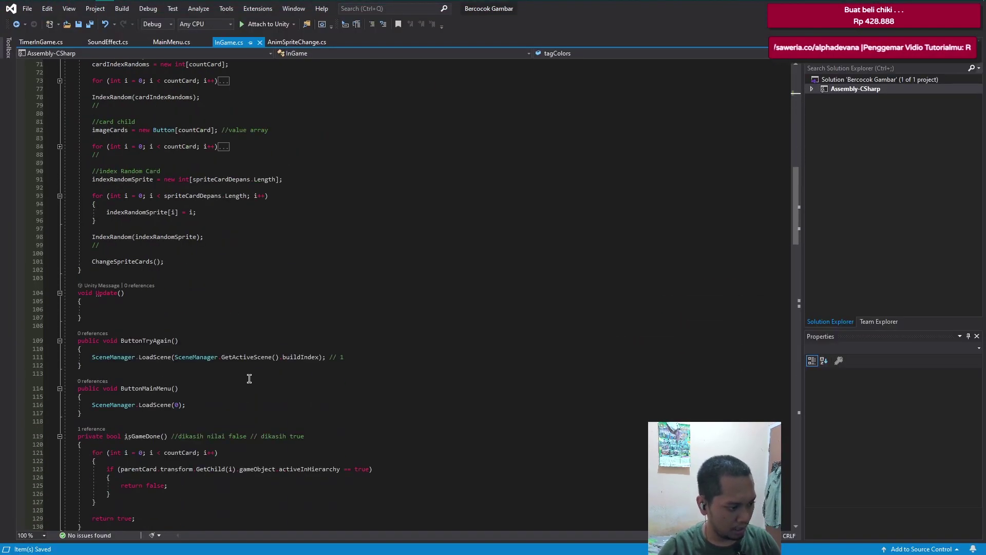
scroll(247, 379, down, 5)
scroll(226, 381, down, 2)
scroll(195, 345, down, 3)
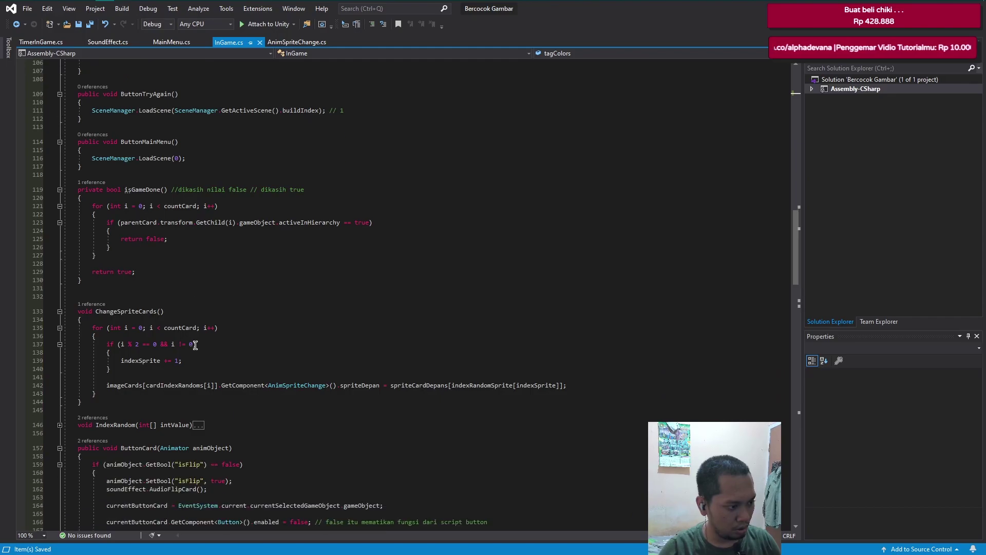
scroll(128, 314, down, 2)
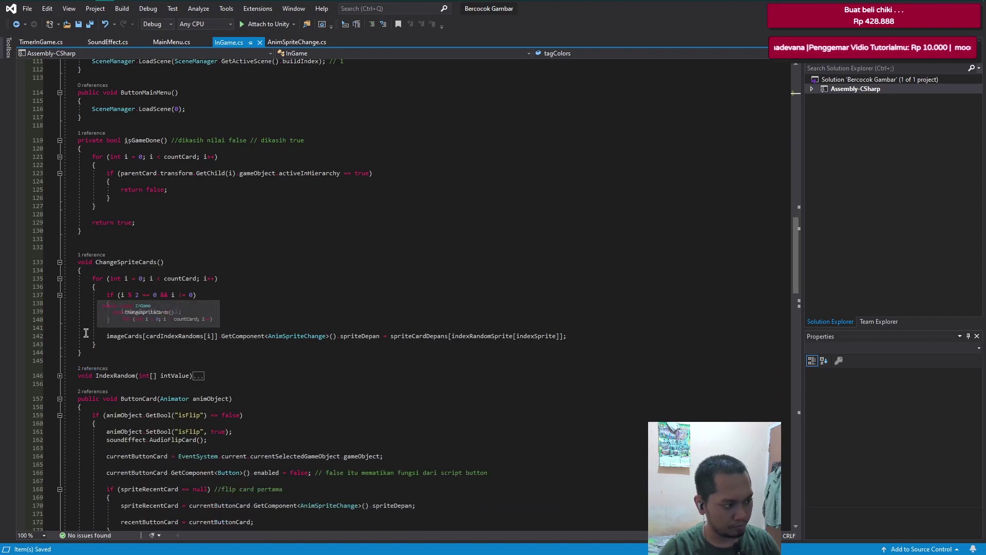
Append '//implementasi sprite depan card' to line 142 and start a new line below
click(586, 336)
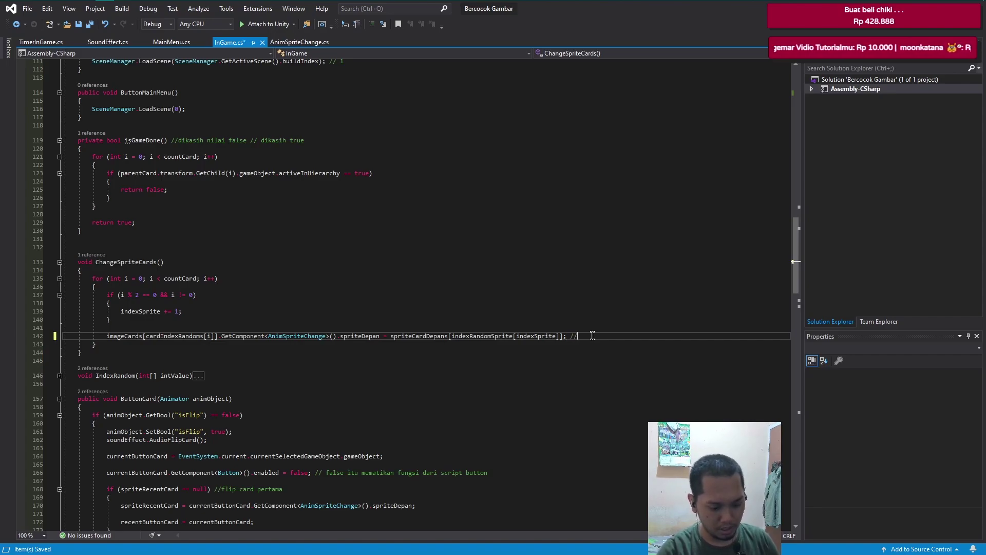
text(implementasi spr)
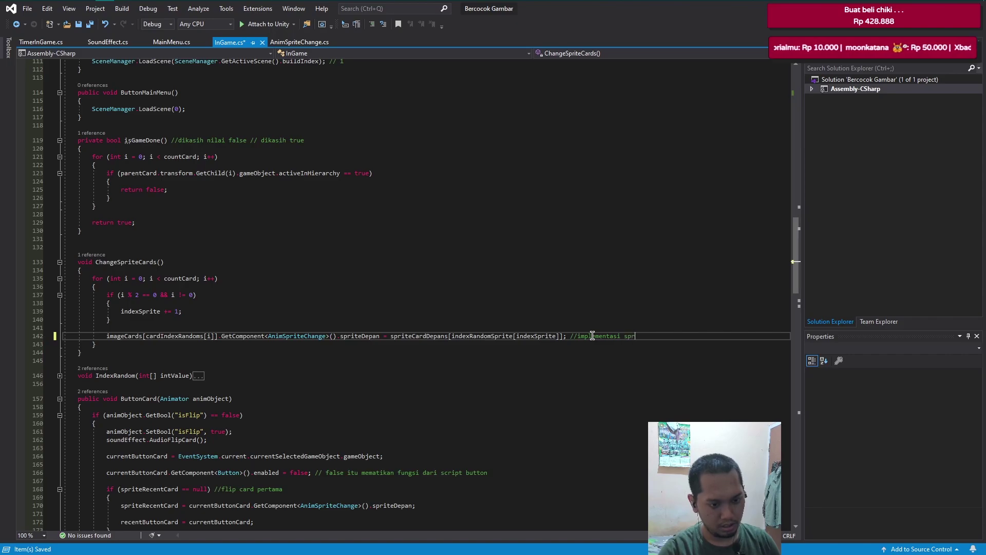
text(d)
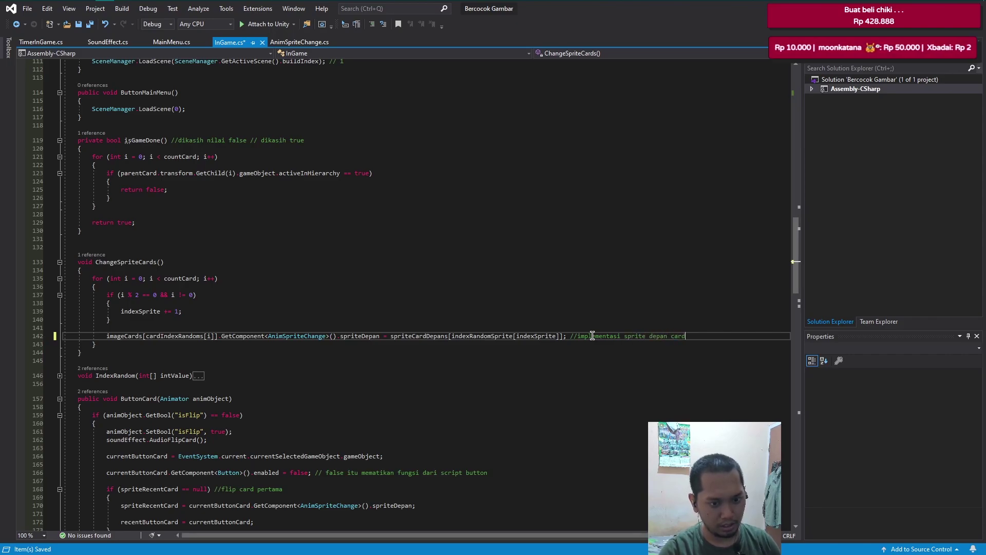
key(Return)
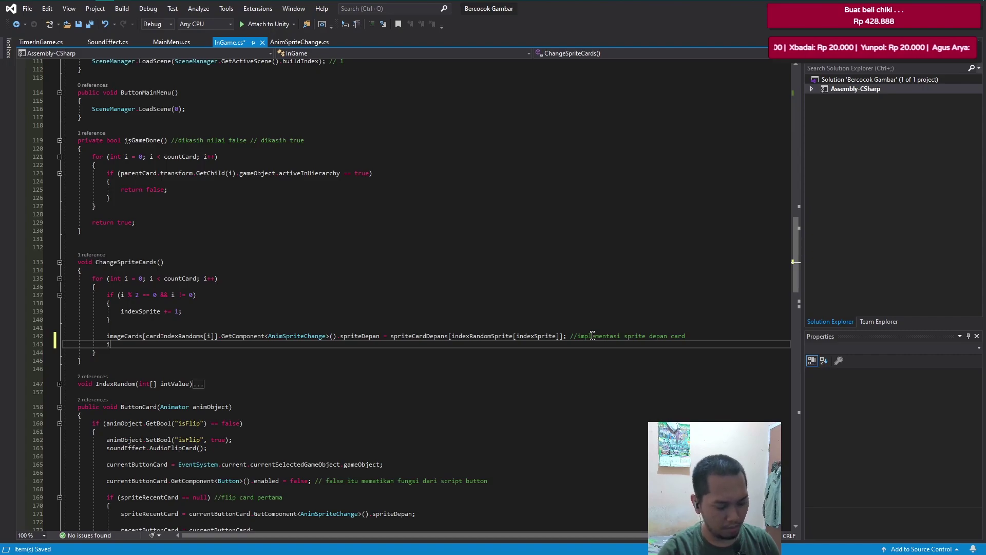
text(ima)
Begin line 143 with imageCards[cardIndexRandoms[i]].gameObject.tag as the assignment target
key(Tab)
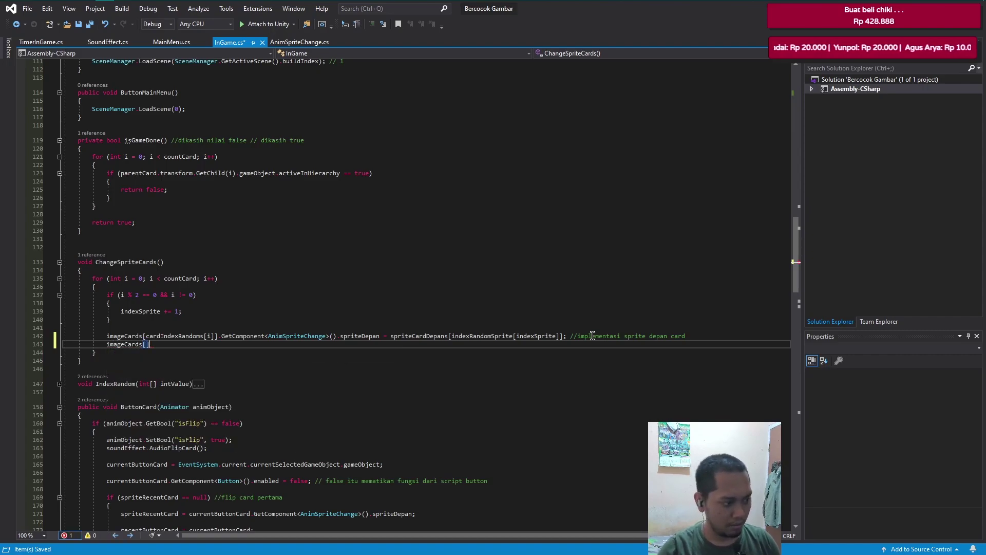
text(card)
key(Tab)
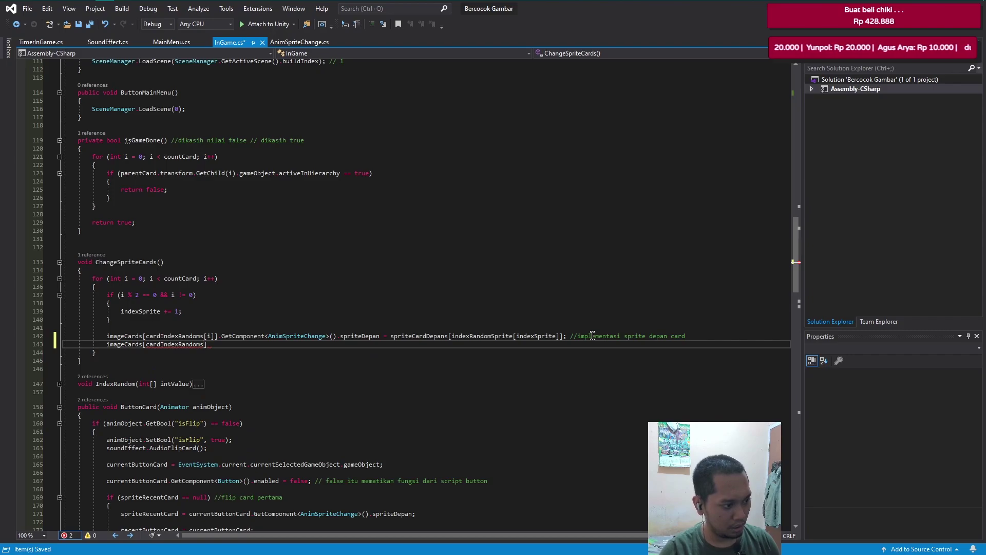
text([i])
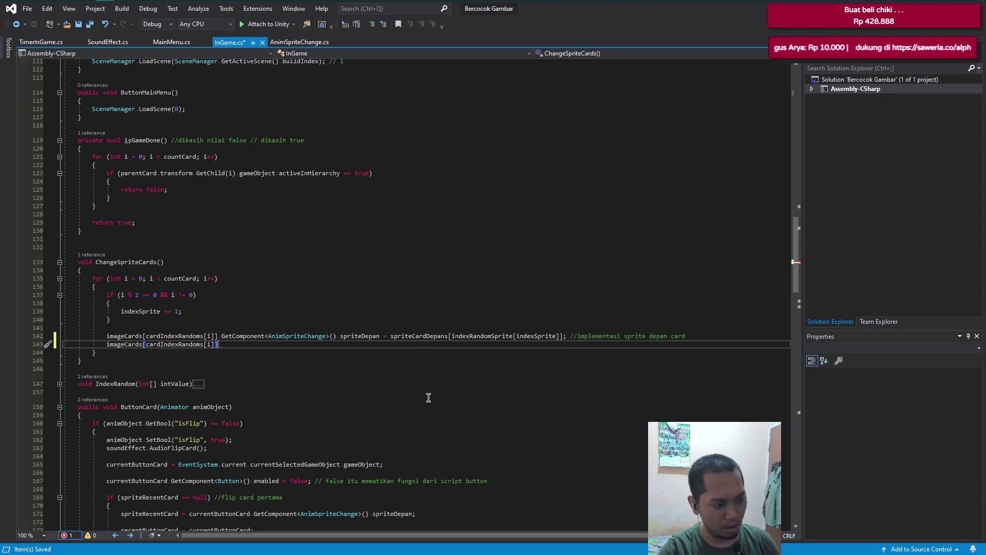
text(.gam)
key(Tab)
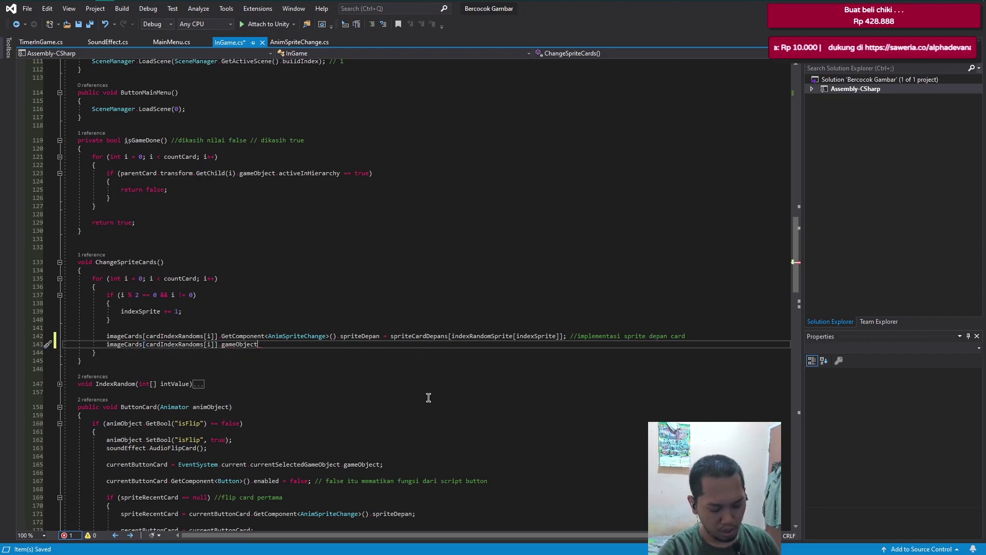
text(.ta)
key(Tab)
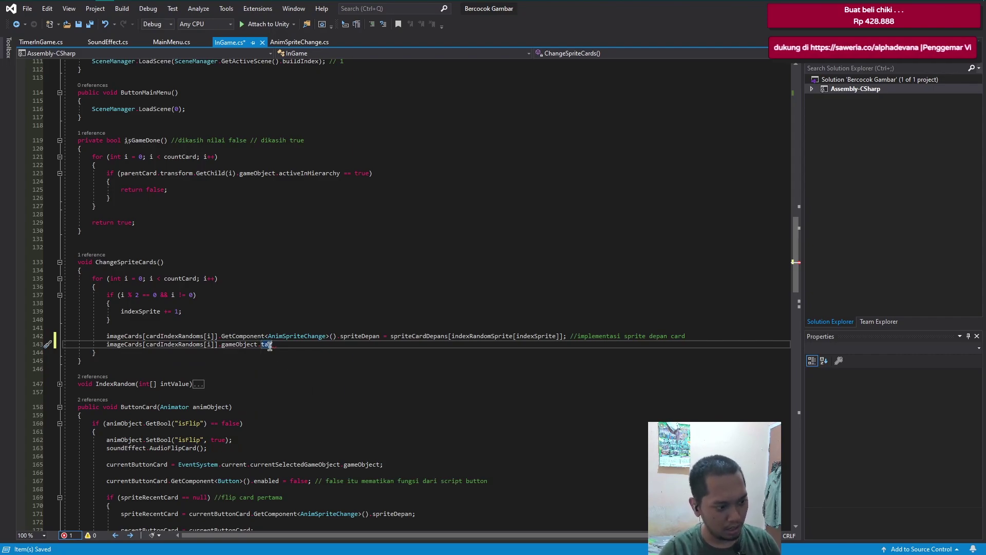
mouse_move(270, 346)
text(=)
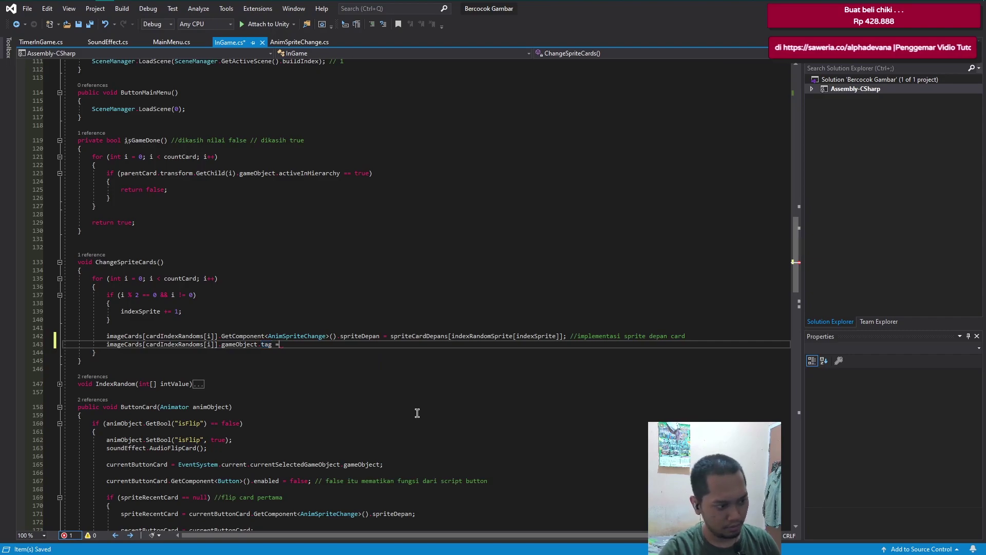
text("")
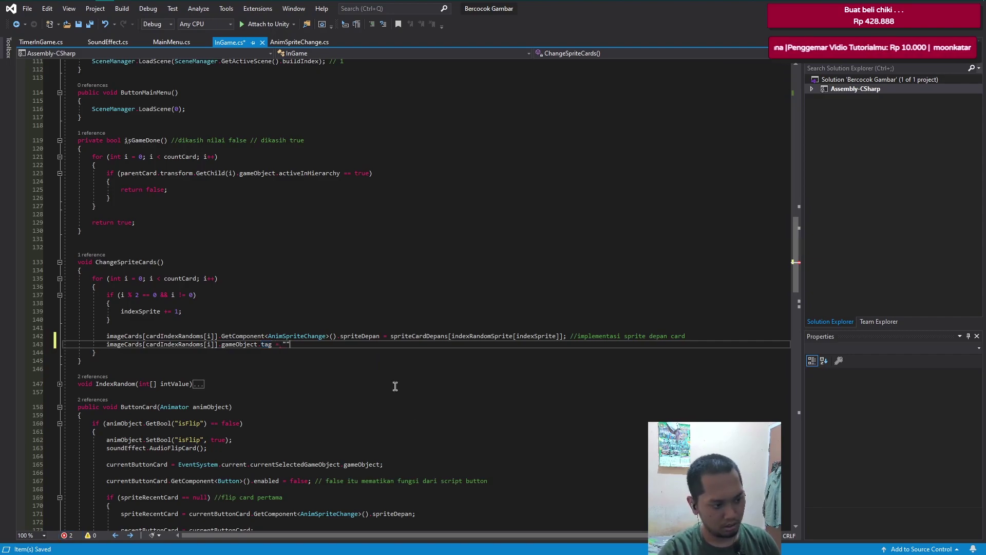
text(;)
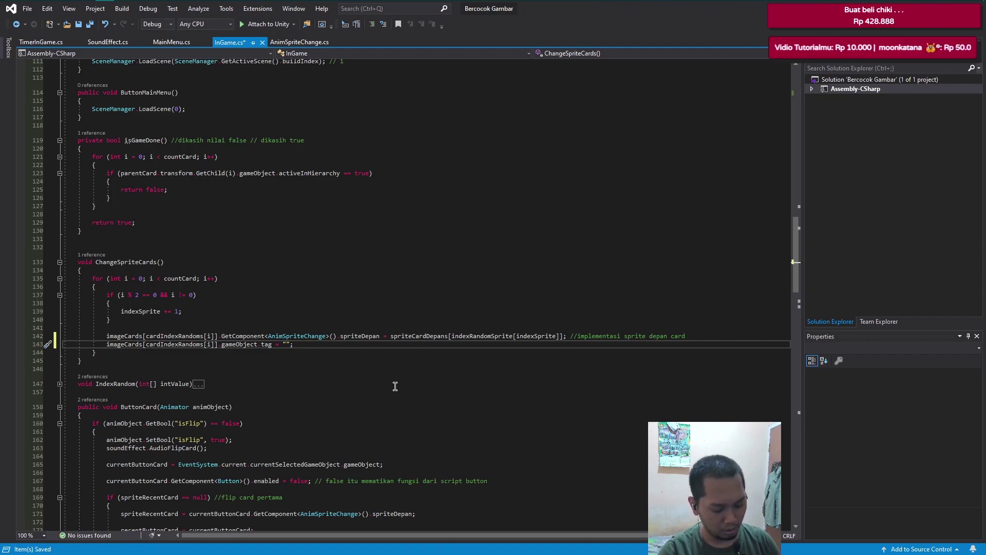
text(tagc)
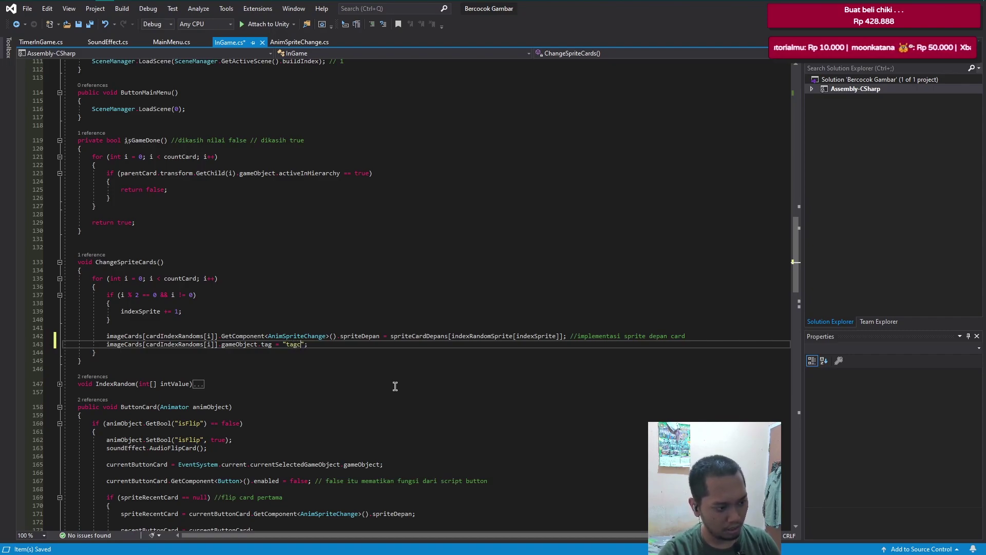
Assign tagColors[indexRandomSprite[indexSprite]], comment it '//implementasi tag colors', and save InGame.cs
key(BackSpace)
key(BackSpace)
key(BackSpace)
key(BackSpace)
key(BackSpace)
key(BackSpace)
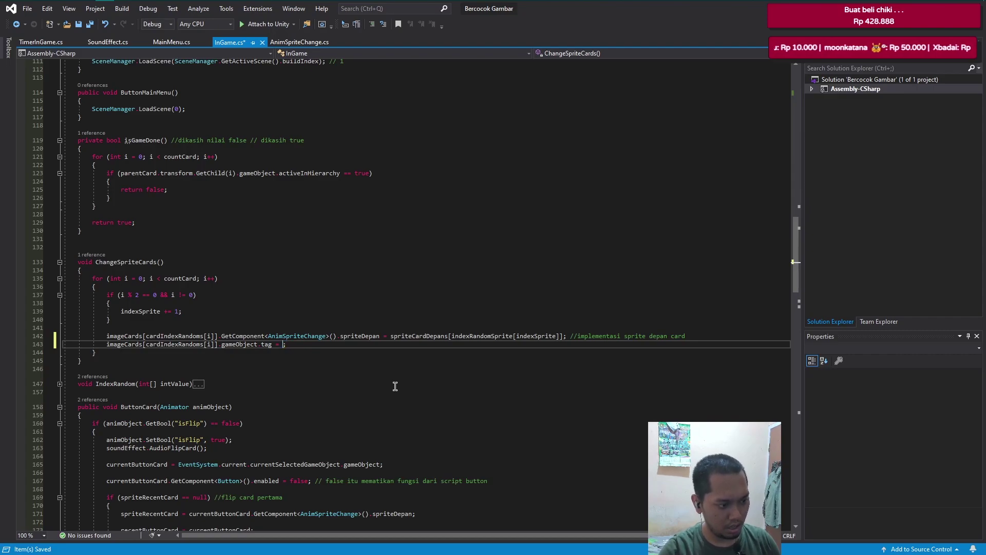
text(color)
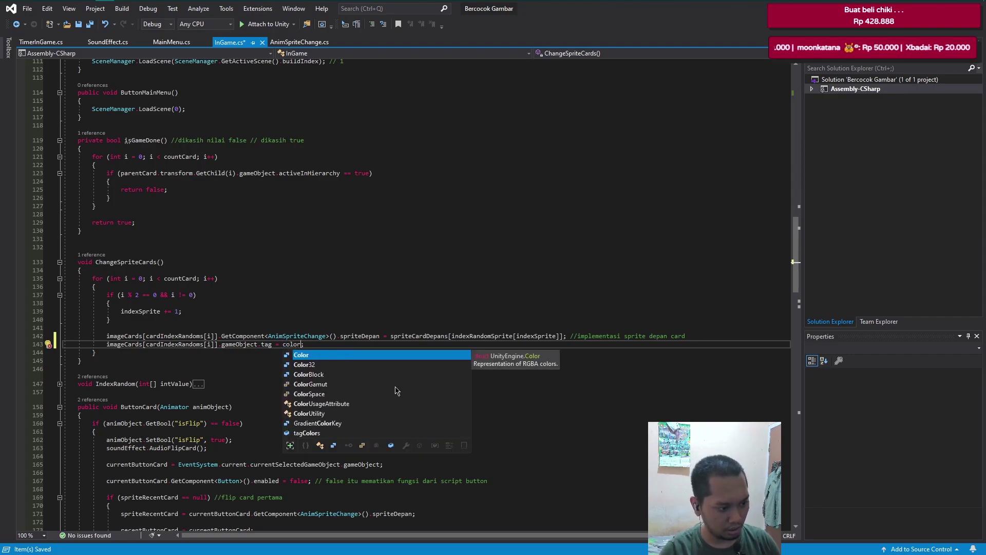
text(ta)
key(Down)
key(Down)
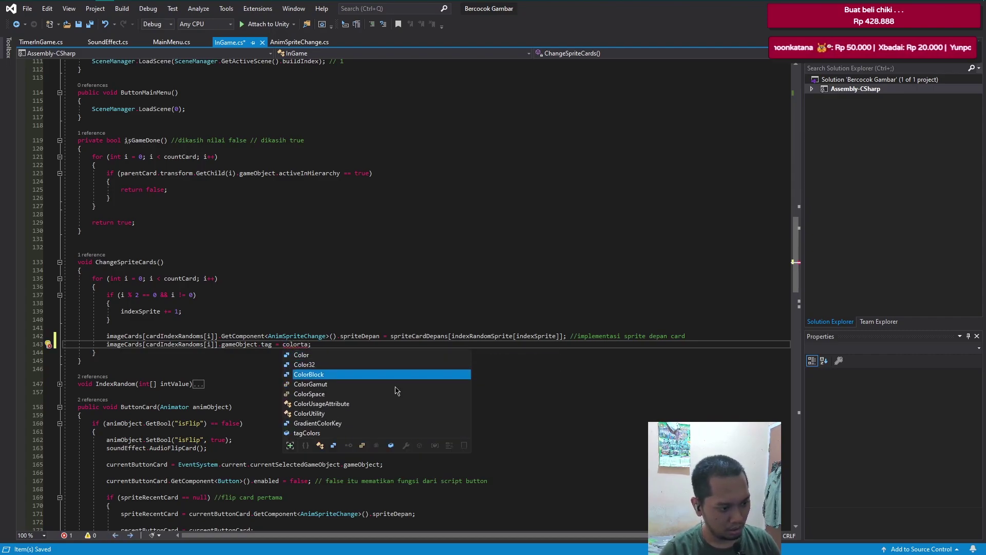
key(Down)
key(Down)
key(Down)
key(Down)
key(Down)
key(Return)
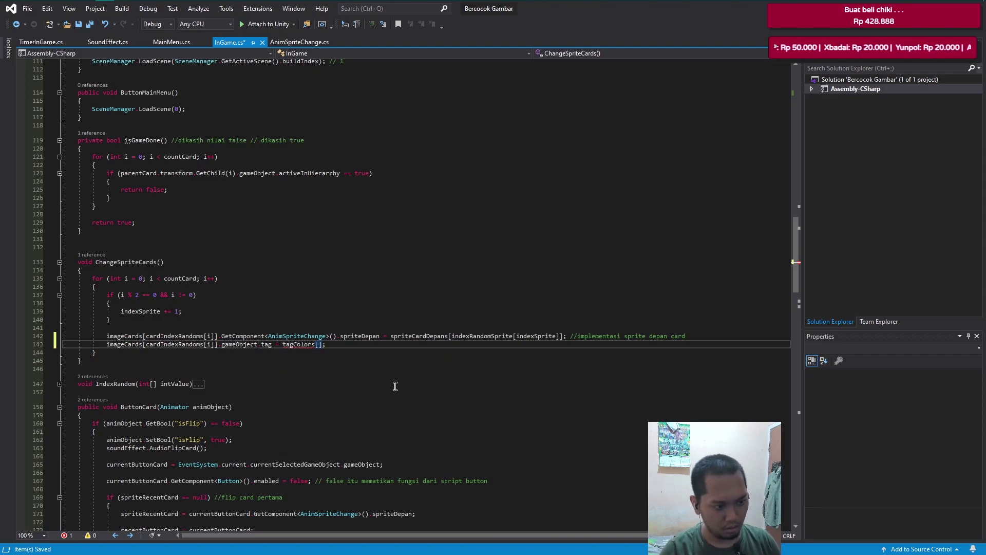
text(index)
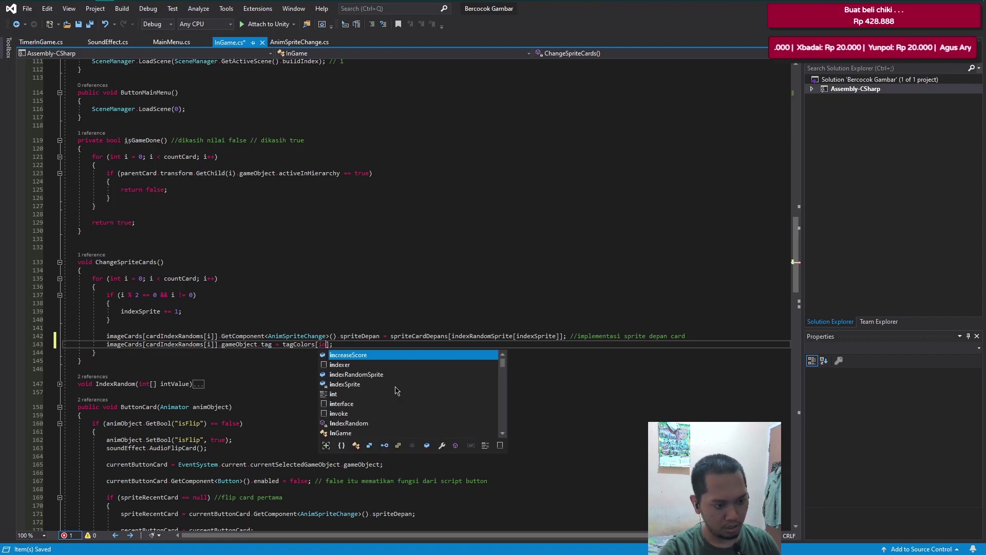
key(Up)
text([)
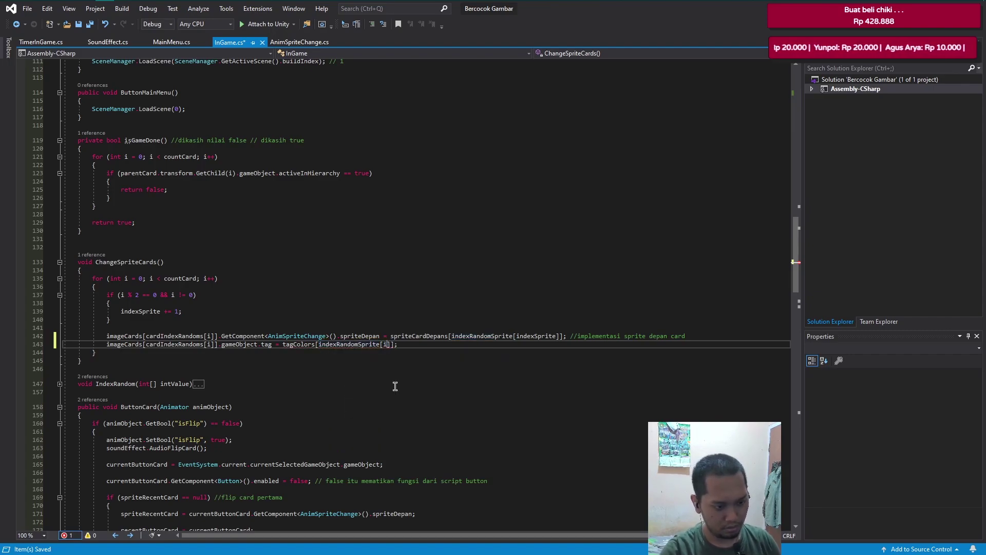
text(index)
key(Tab)
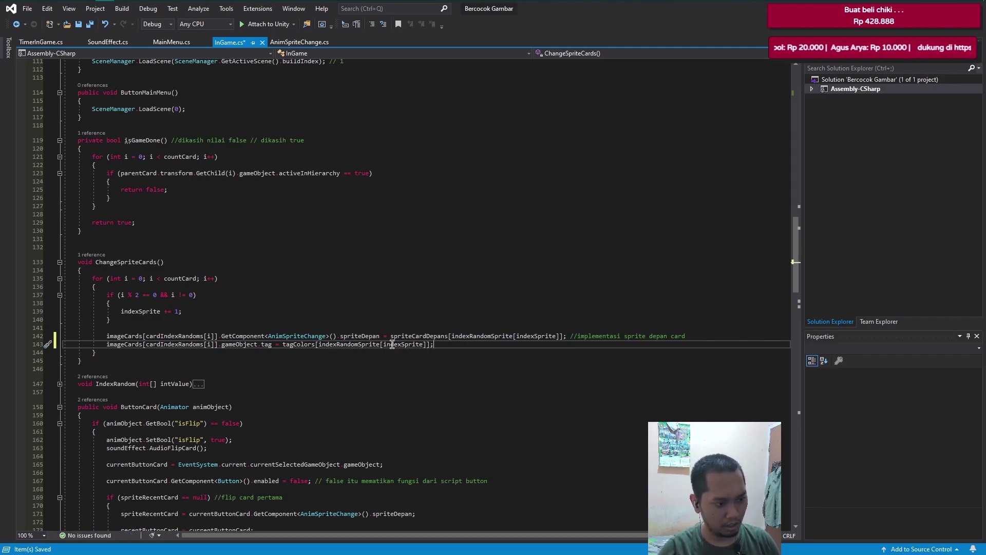
text( //implementasi tag color)
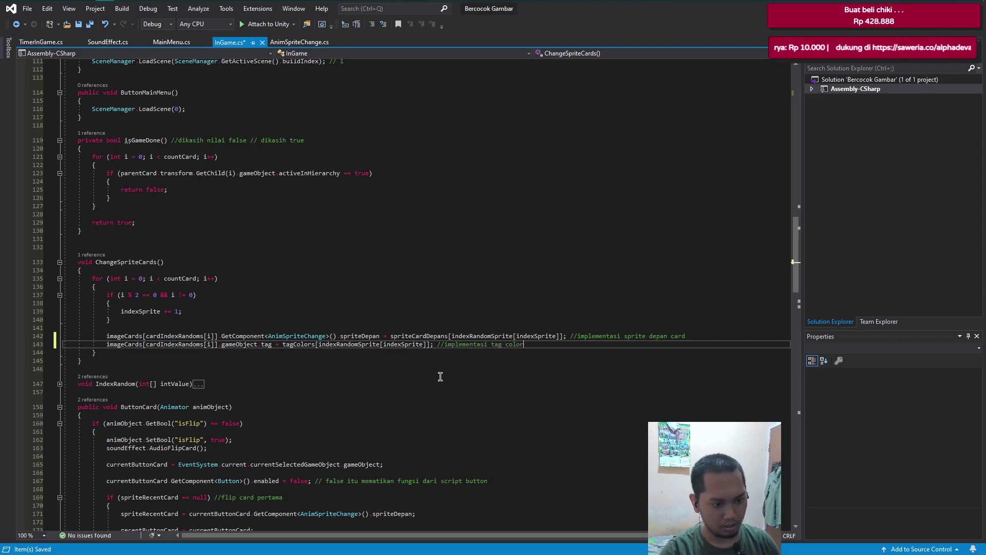
text(s)
key(ctrl+s)
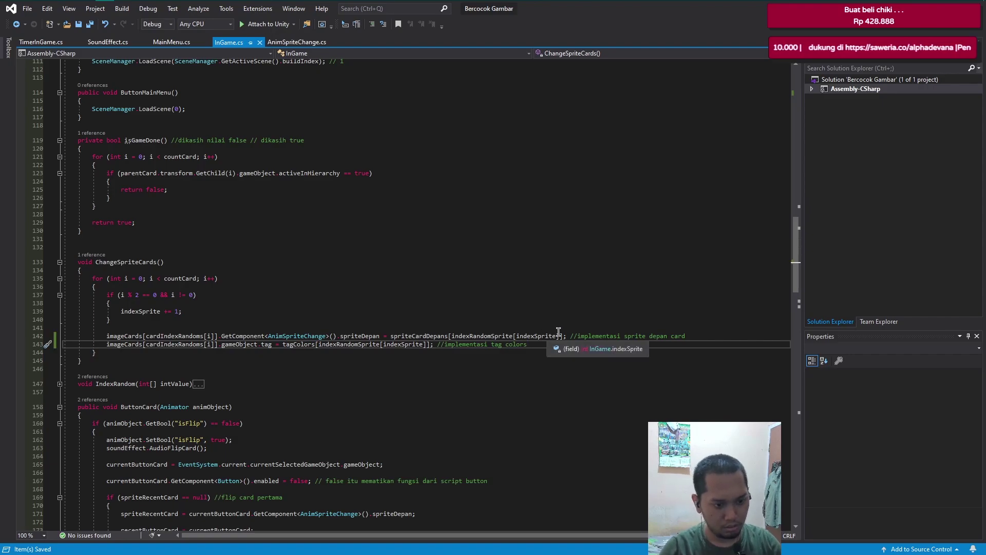
Open the main menu scene, play on Easy, and pause once four face-down cards appear
mouse_move(87, 4)
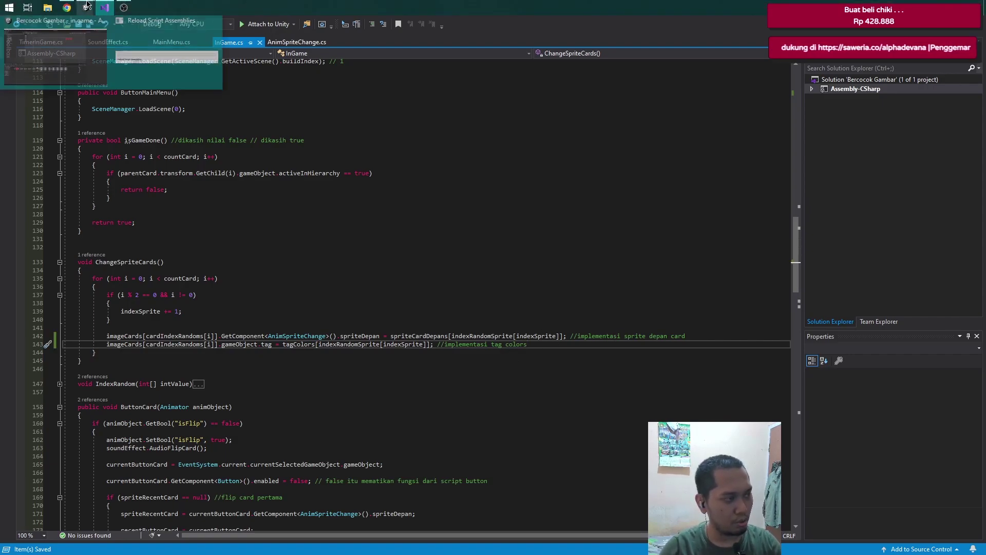
click(85, 56)
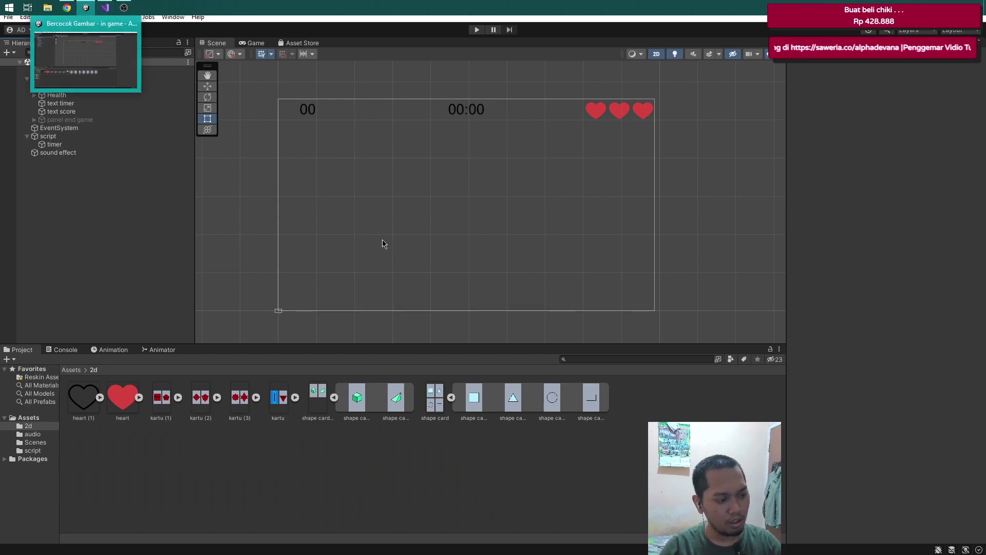
click(36, 442)
double_click(122, 399)
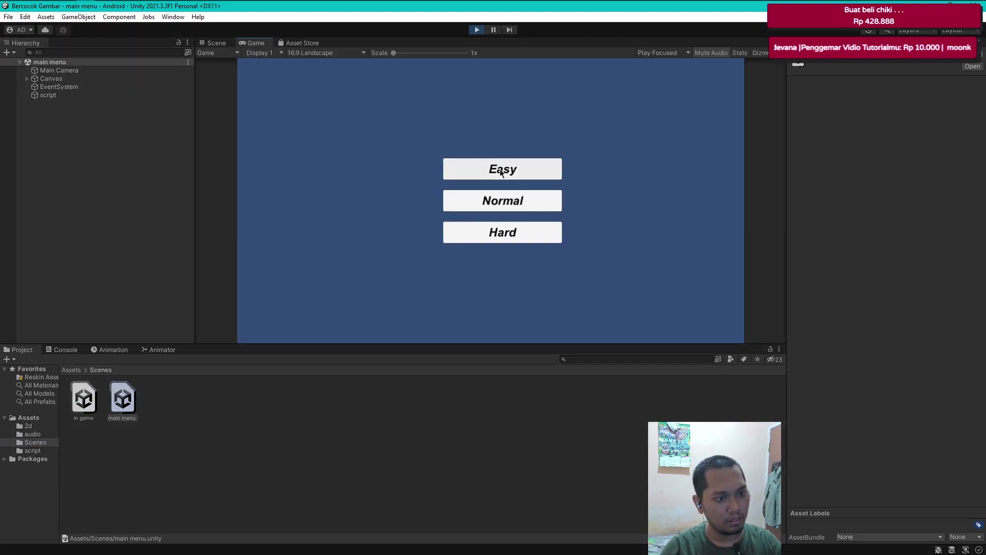
click(500, 169)
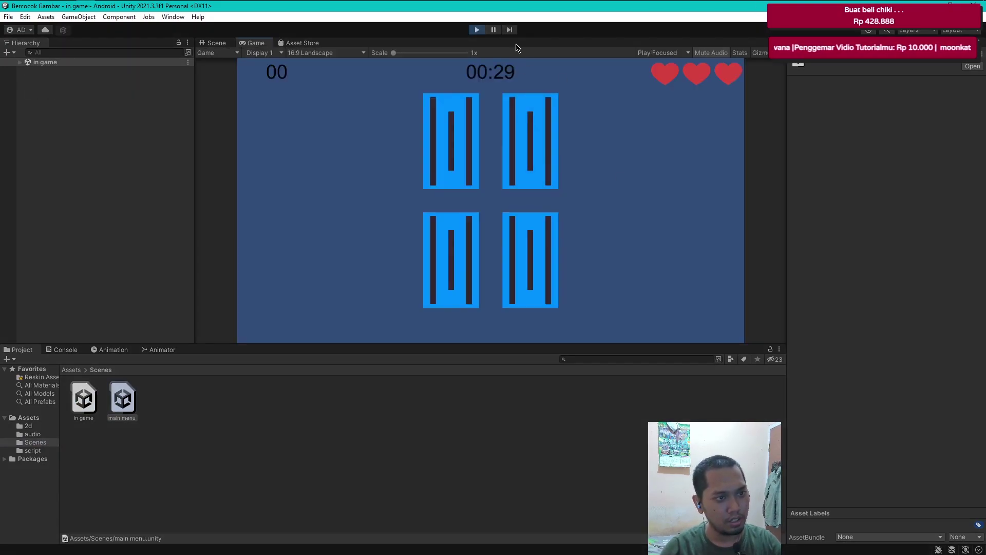
click(494, 29)
key(ctrl+1)
Expand in game > Canvas > Card and select the first Button card
click(20, 62)
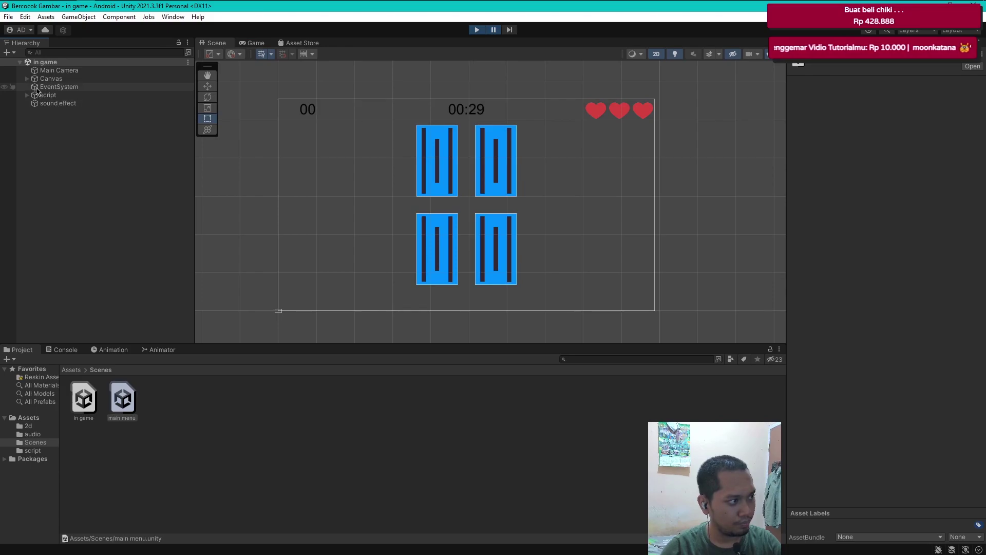
click(27, 79)
click(34, 87)
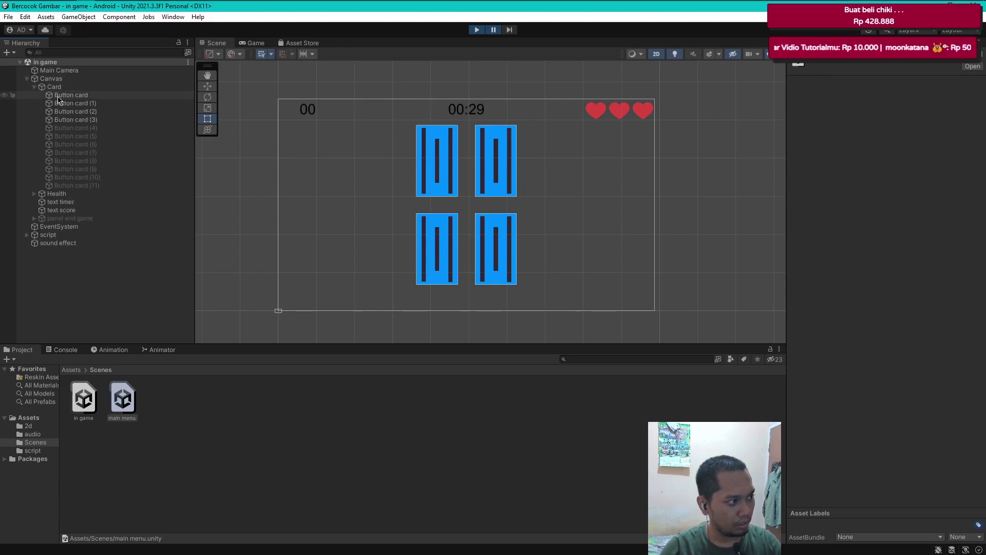
click(72, 95)
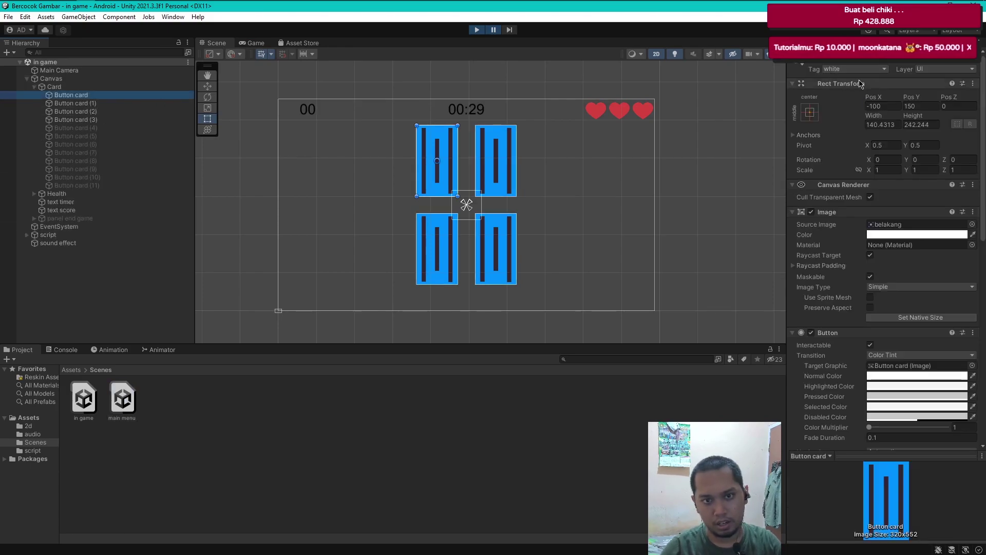
Locate its Sprite Depan, shape card_0, in the assets, then return to InGame.cs
scroll(916, 363, down, 5)
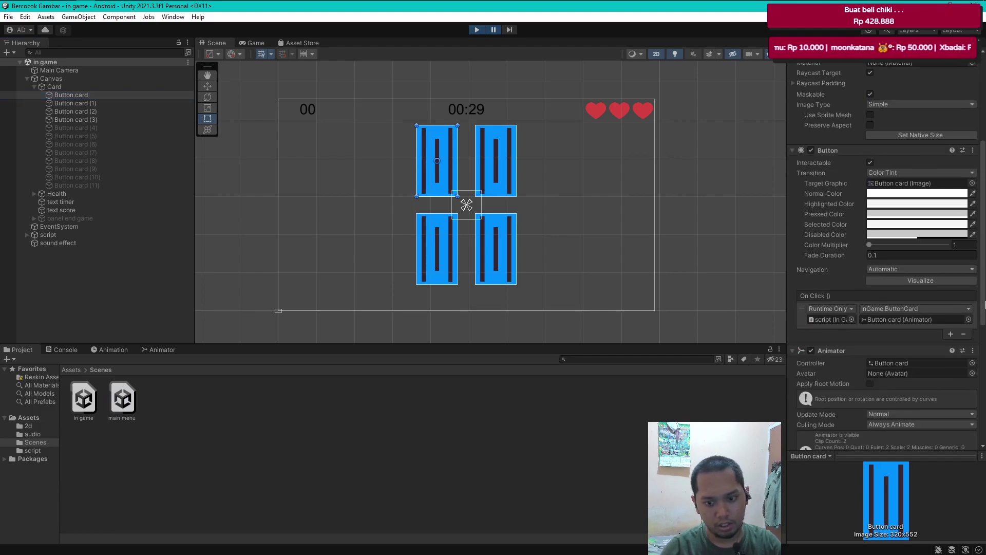
scroll(916, 363, down, 3)
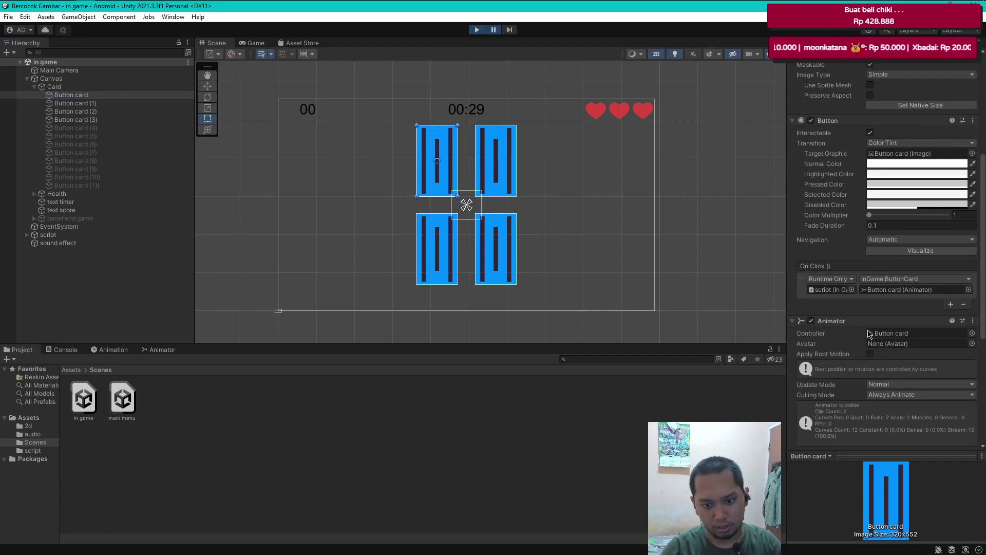
scroll(982, 380, down, 3)
scroll(984, 357, down, 3)
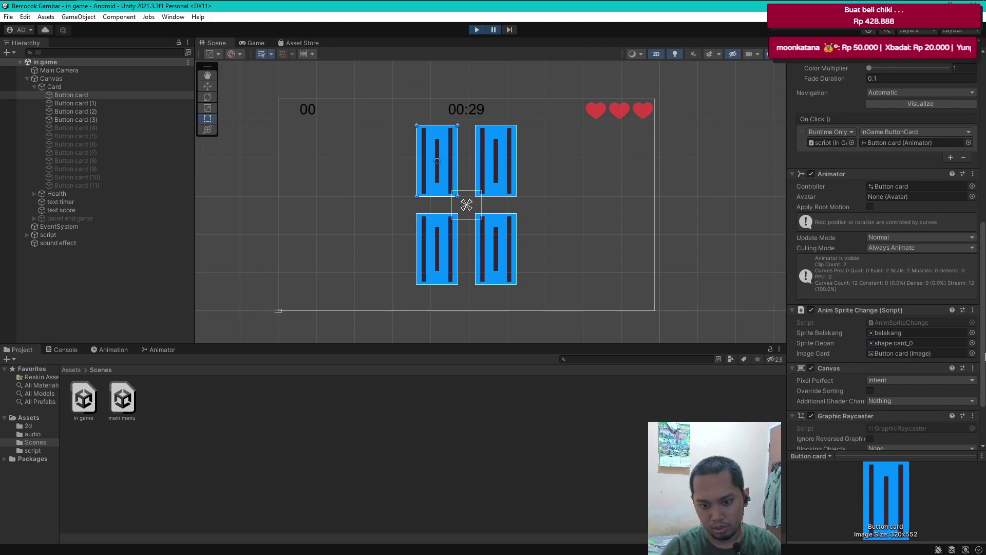
click(896, 343)
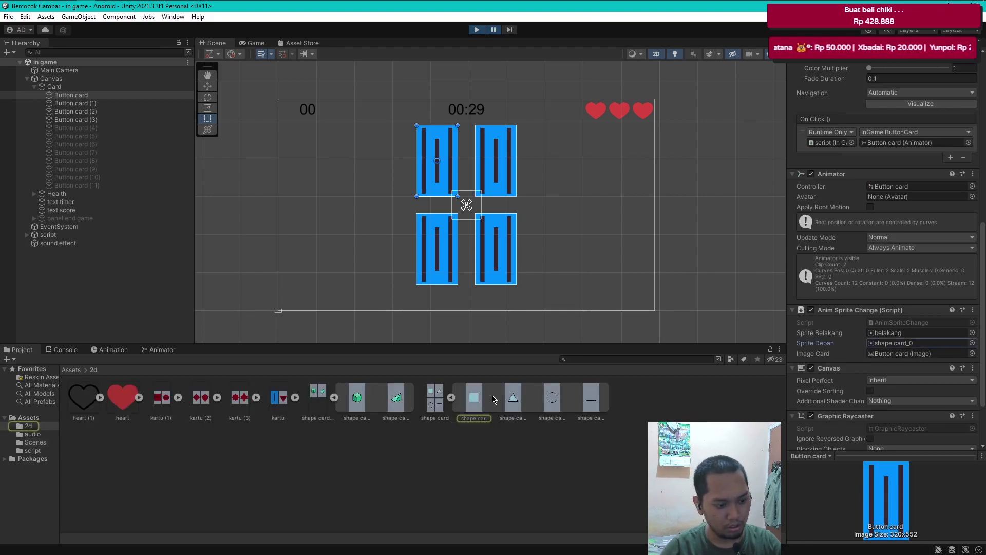
scroll(984, 327, up, 5)
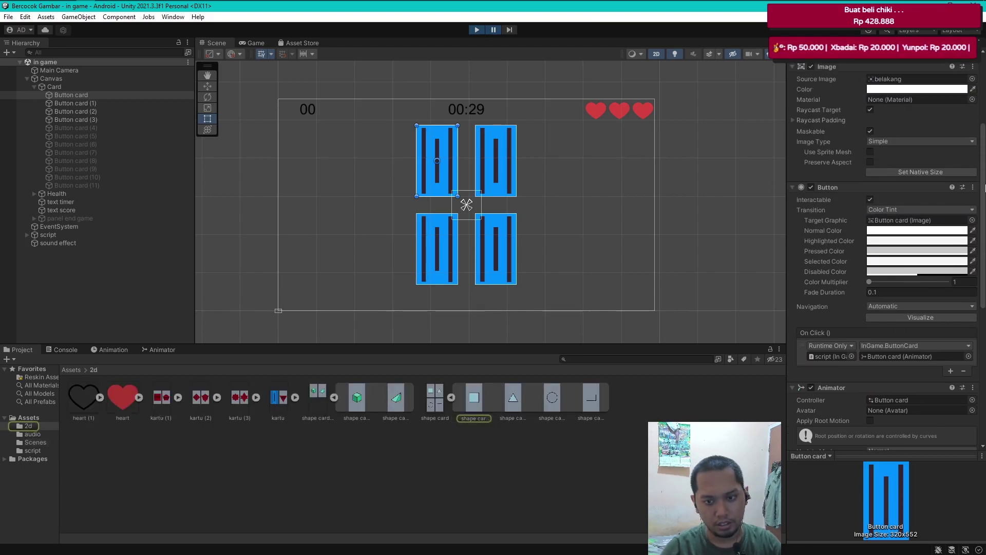
click(105, 8)
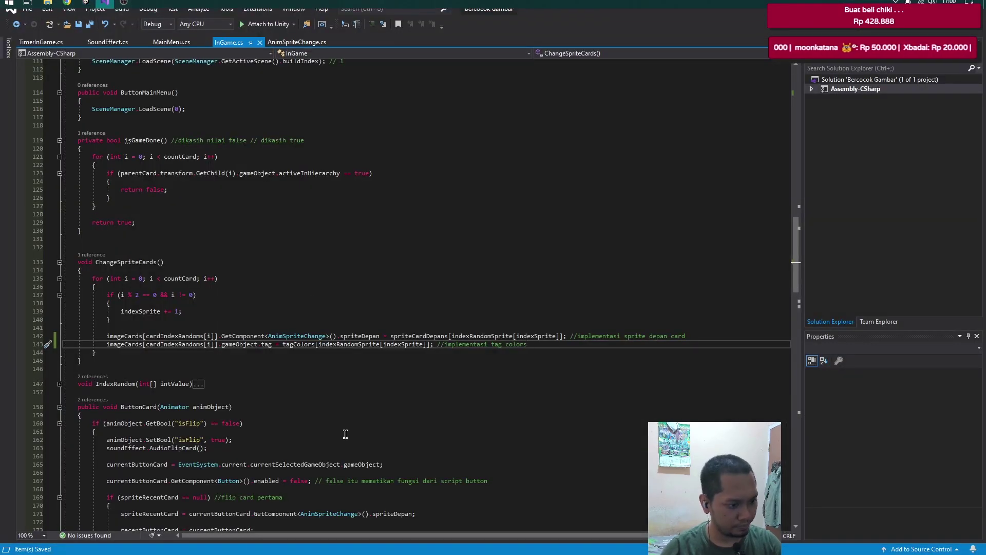
scroll(346, 425, down, 3)
scroll(354, 421, down, 4)
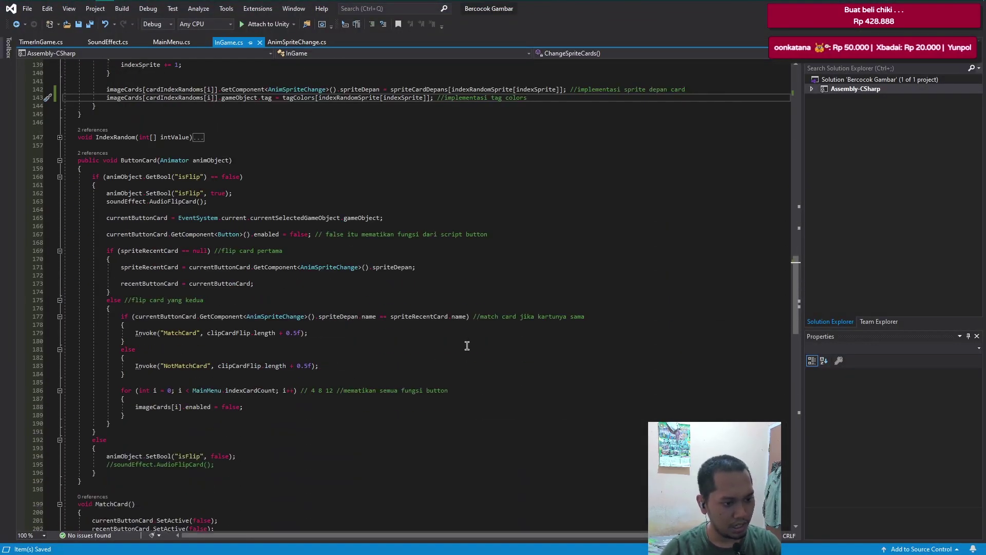
click(467, 316)
click(433, 266)
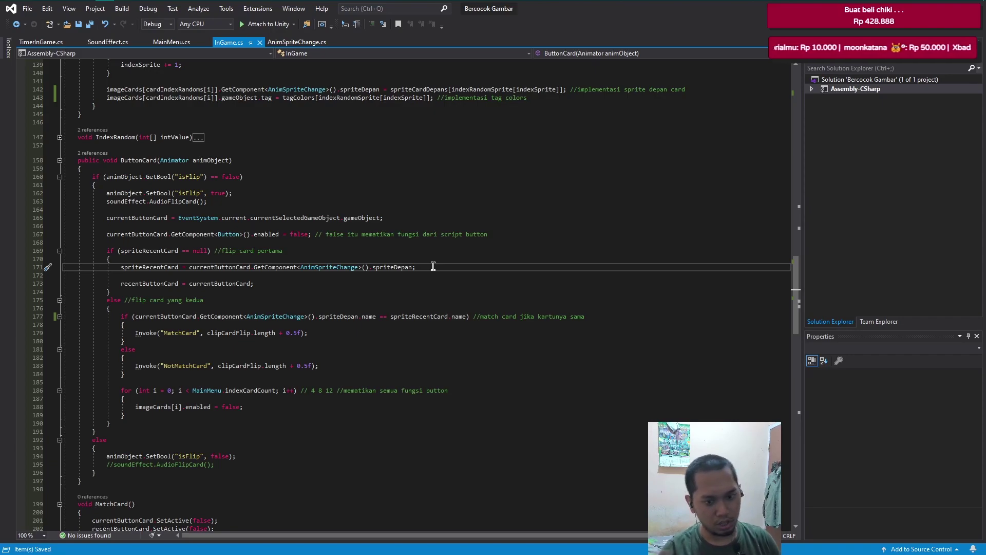
click(160, 283)
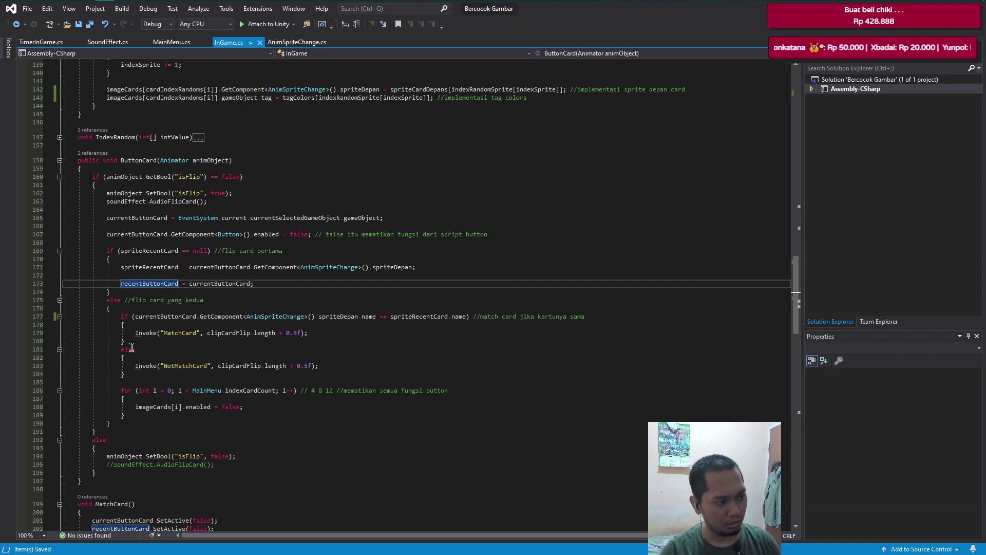
scroll(422, 427, up, 5)
scroll(430, 432, up, 6)
scroll(431, 431, up, 8)
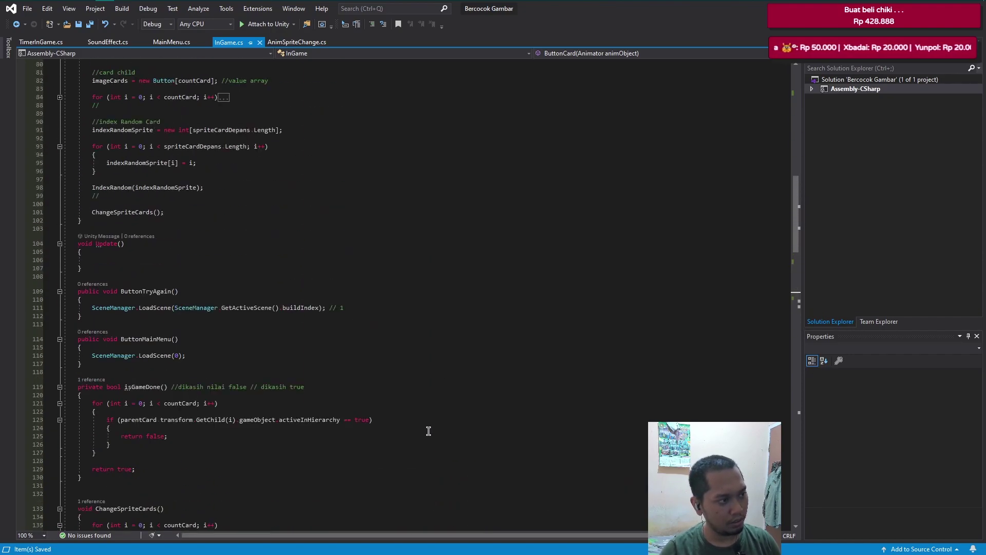
scroll(428, 432, up, 8)
scroll(426, 431, up, 8)
scroll(424, 432, up, 6)
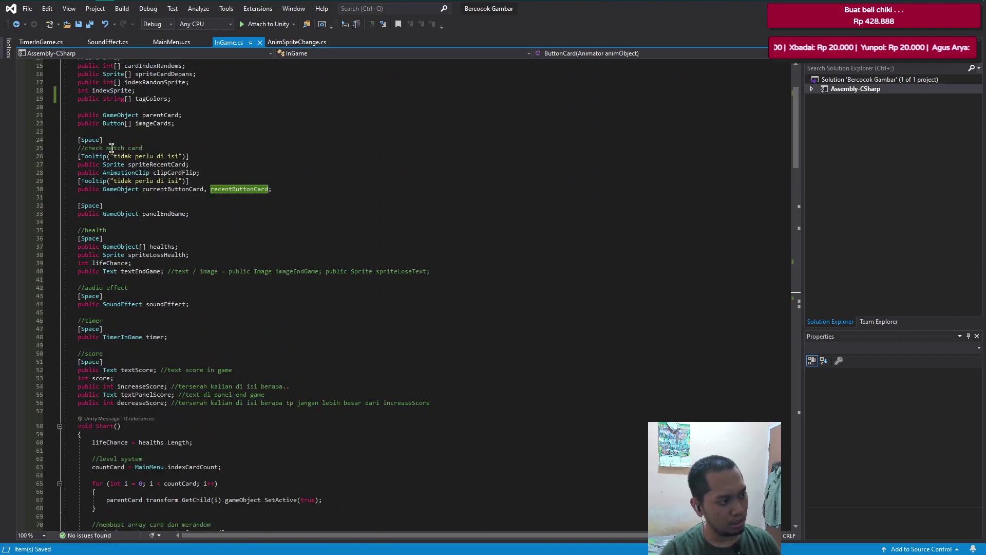
click(298, 188)
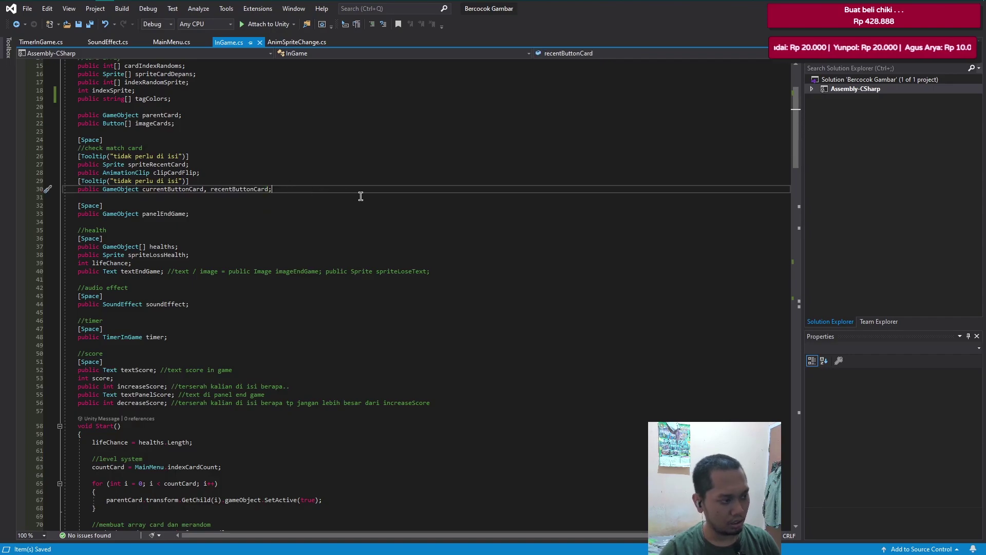
Add a 'string recentTag' field after line 30 and start a recentTag assignment in ButtonCard
key(Return)
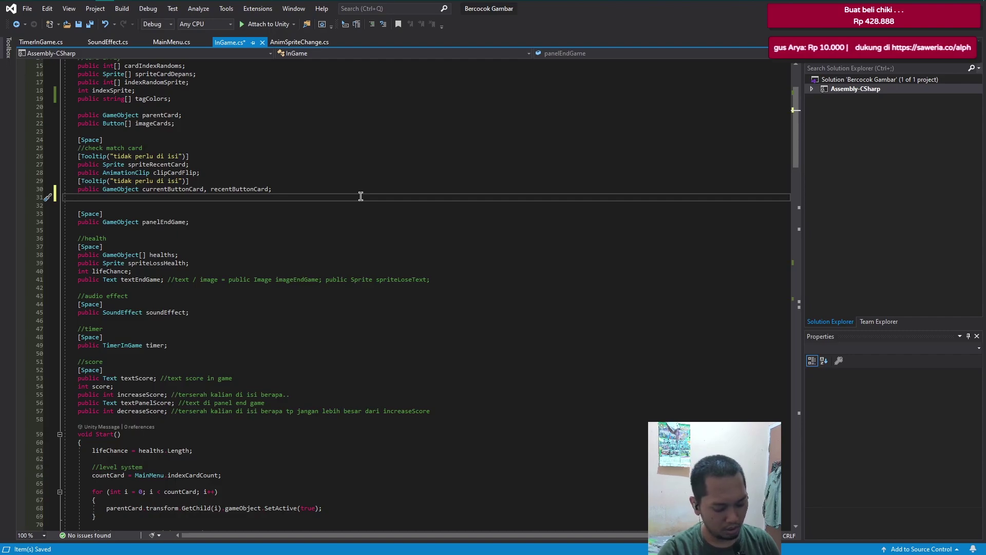
text(string)
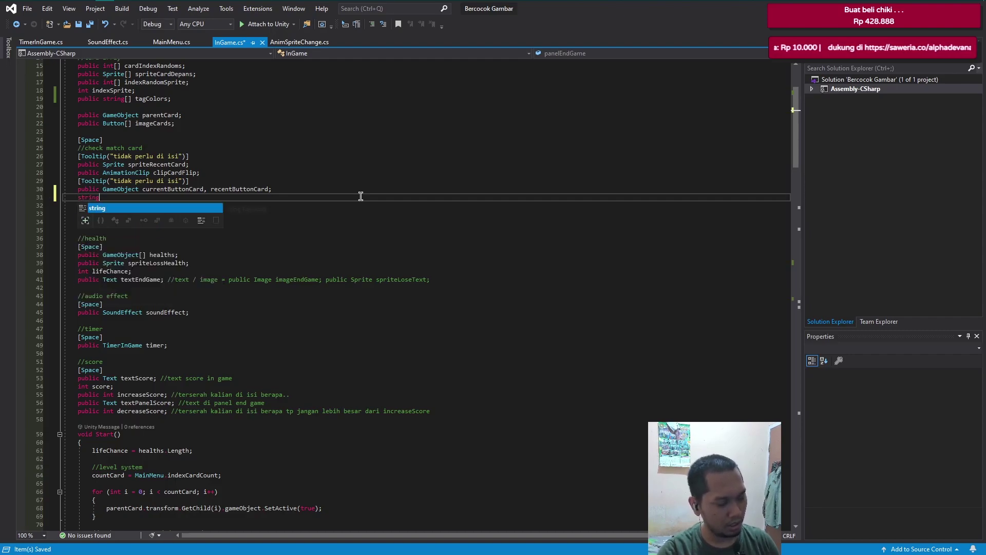
text( recentTag)
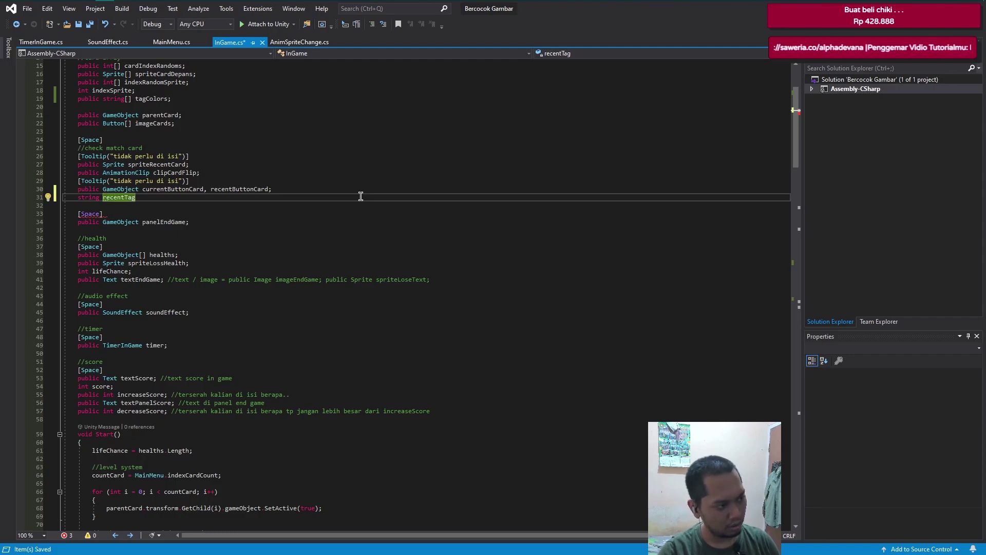
key(ctrl+minus)
text(recentTag)
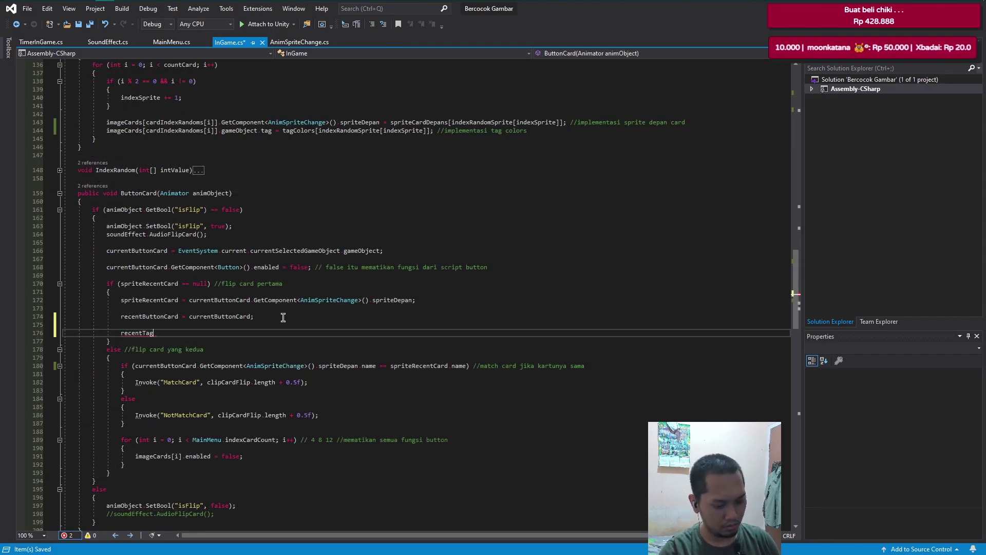
text( = cur)
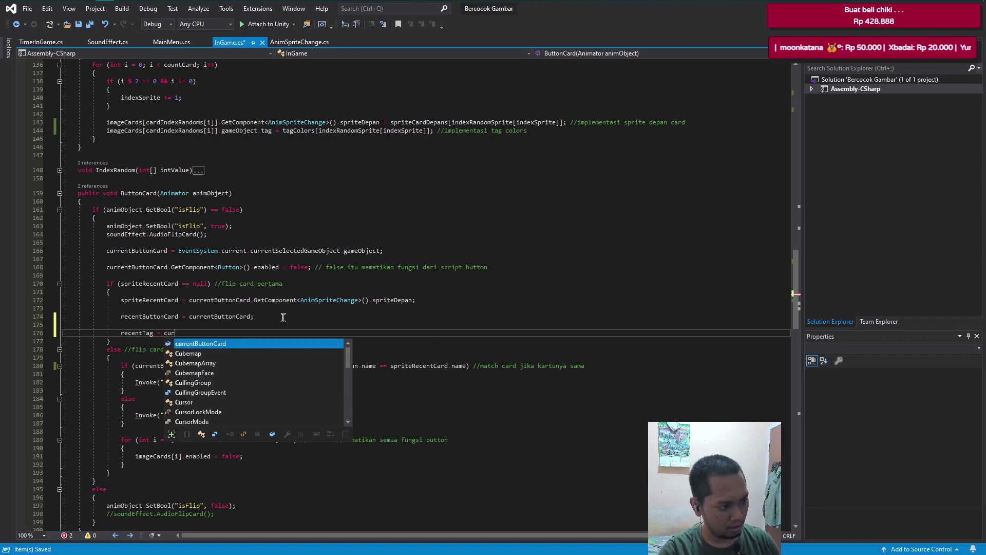
Assign recentTag = currentButtonCard.gameObject.tag with comment '//simpan string tag', then save InGame.cs
key(Up)
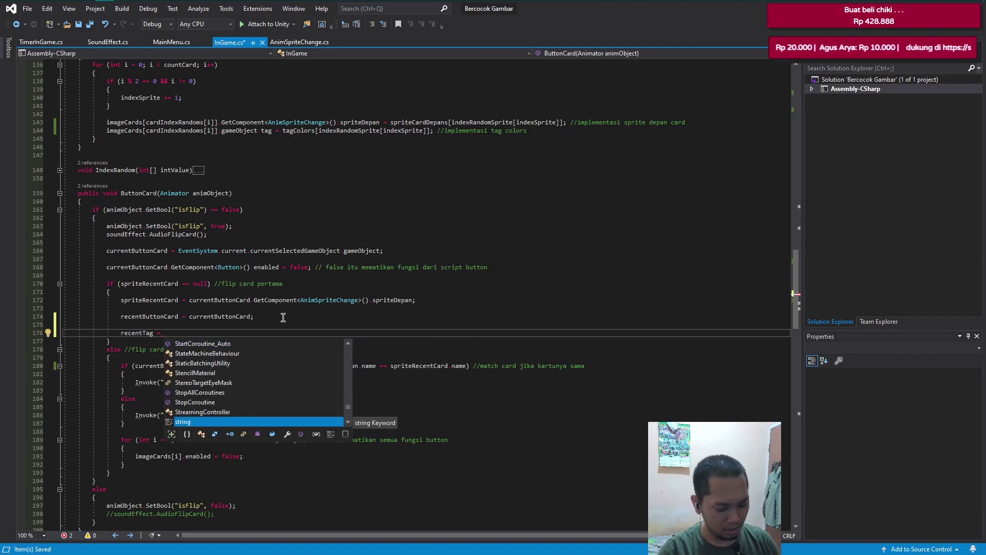
key(Down)
key(Tab)
text(.)
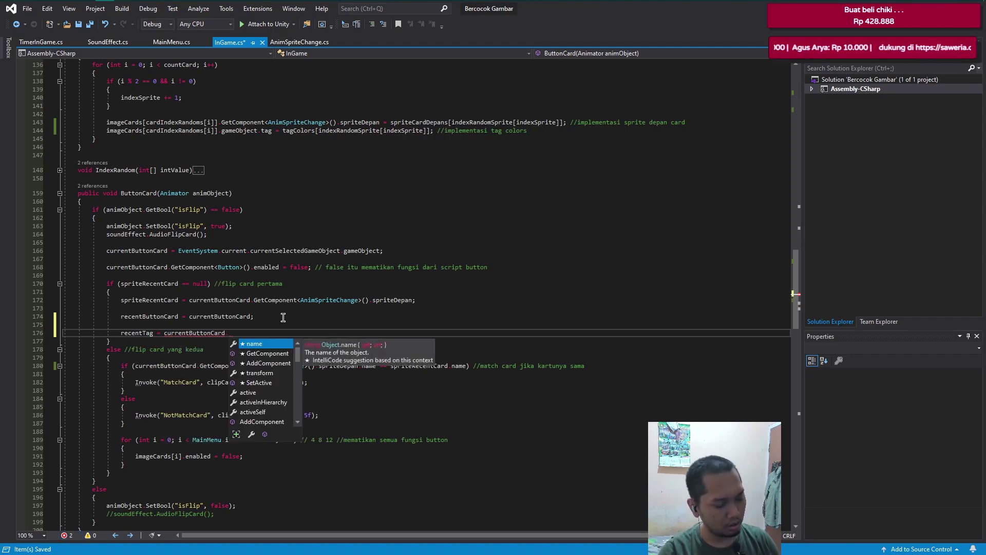
text(gameObject.)
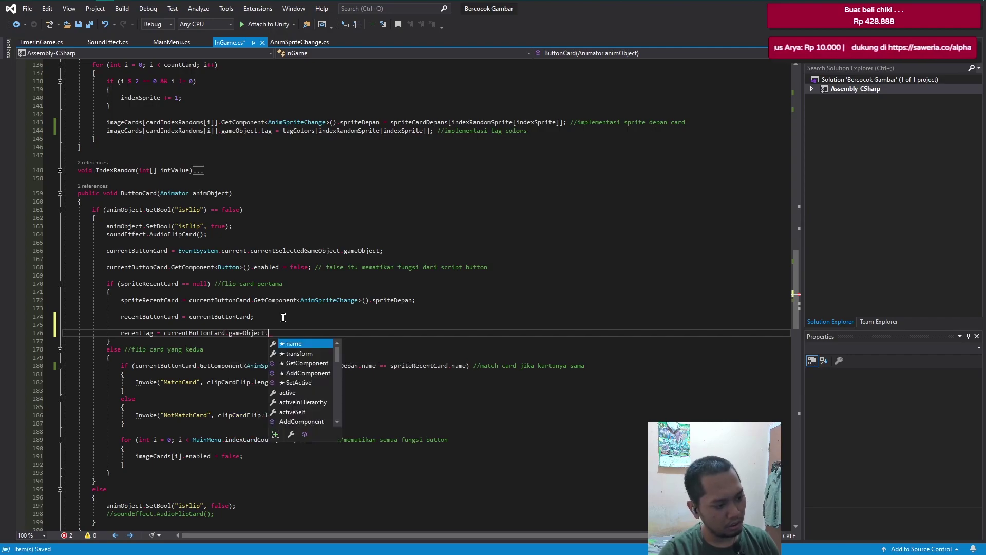
text(tag)
key(Escape)
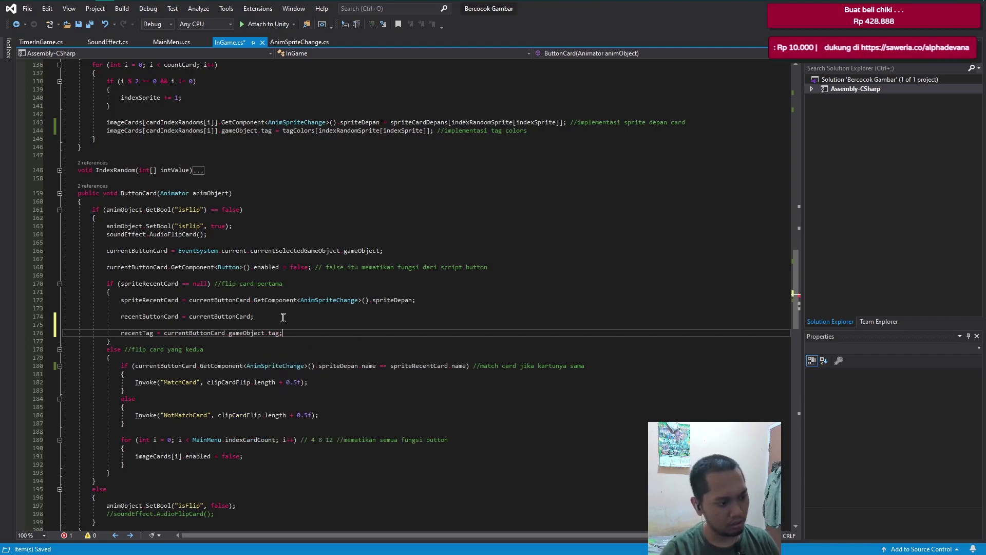
text(;)
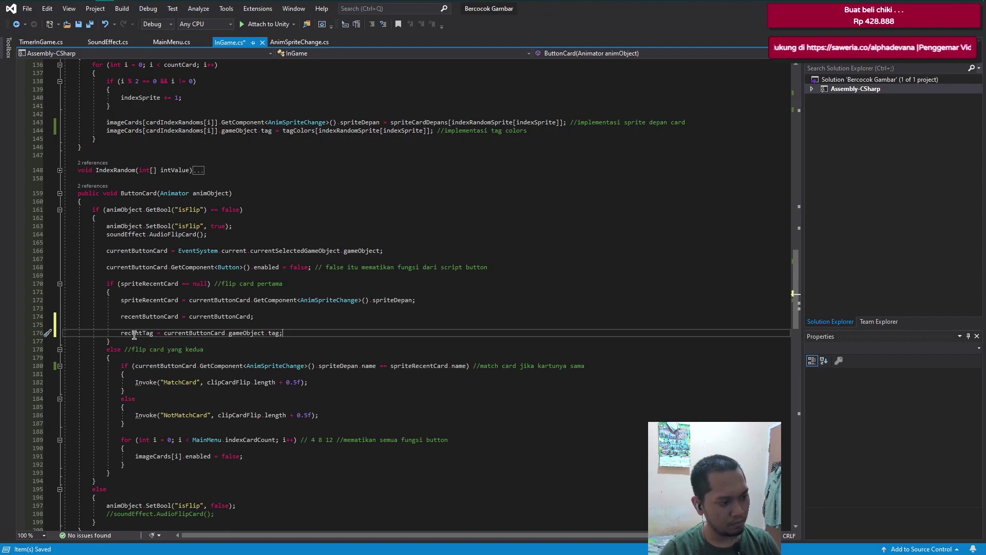
text( //simpan string tag)
key(ctrl+s)
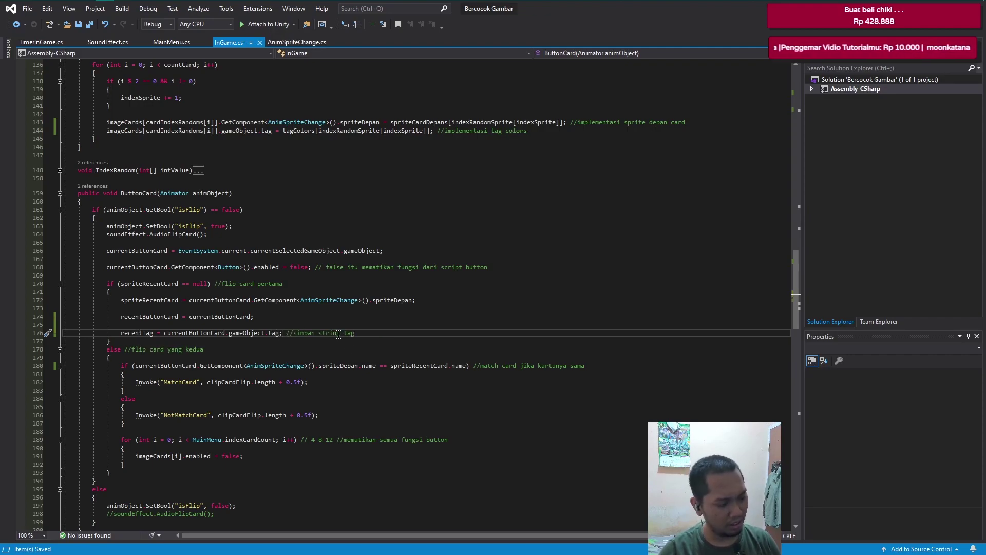
click(467, 366)
Append an || clause beginning with currentButtonCard to the name-match condition on line 180
text(\)
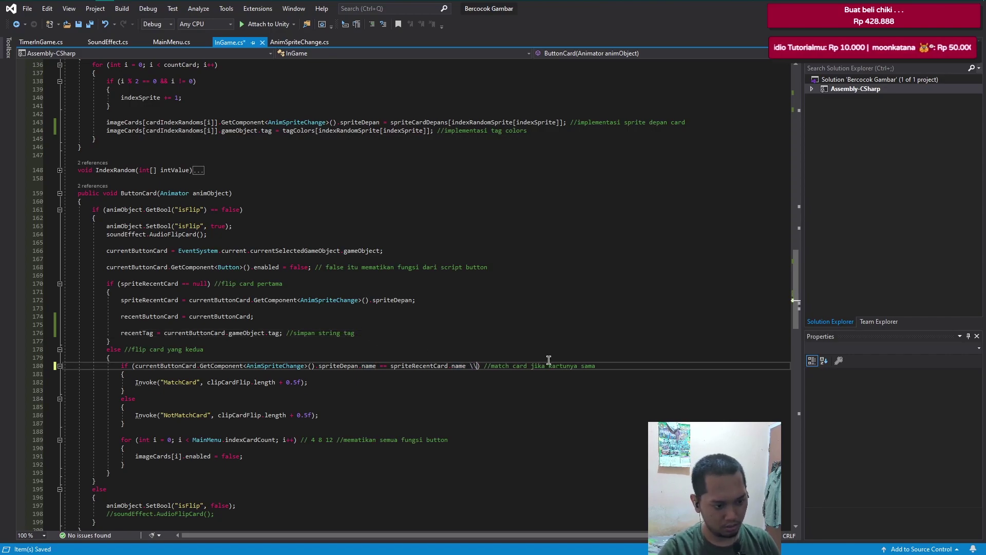
key(BackSpace)
key(BackSpace)
text(||)
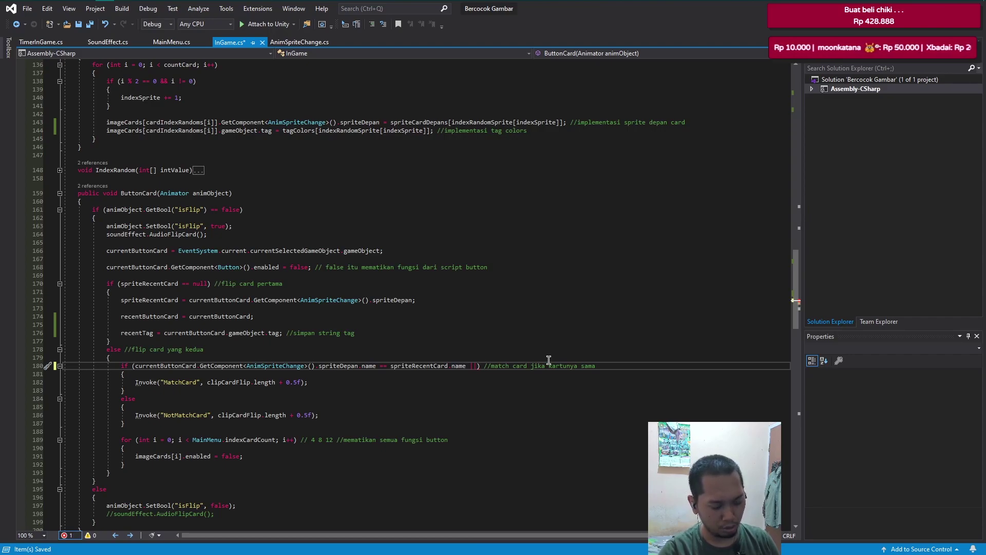
text(cur)
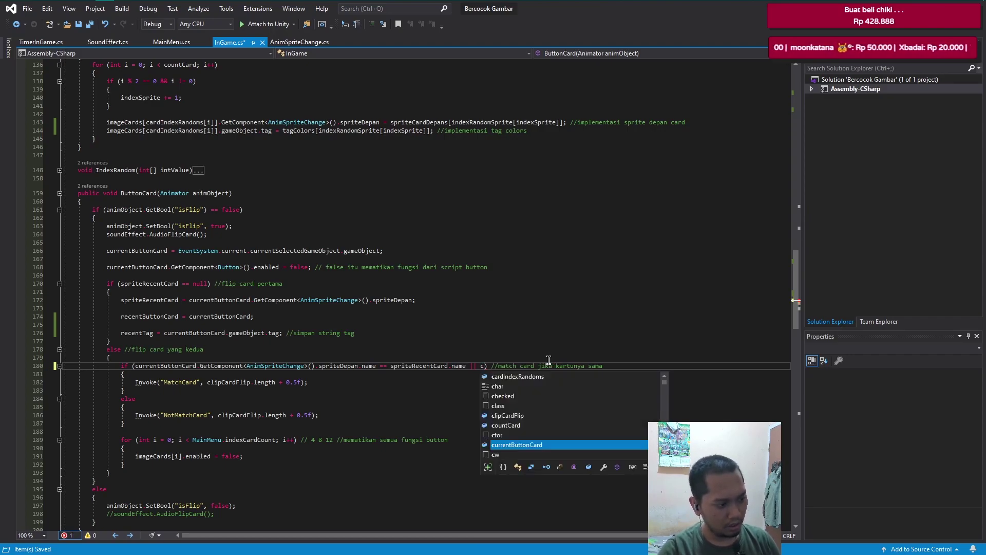
key(Tab)
Finish the clause as currentButtonCard.tag == recentTag
text(.ge)
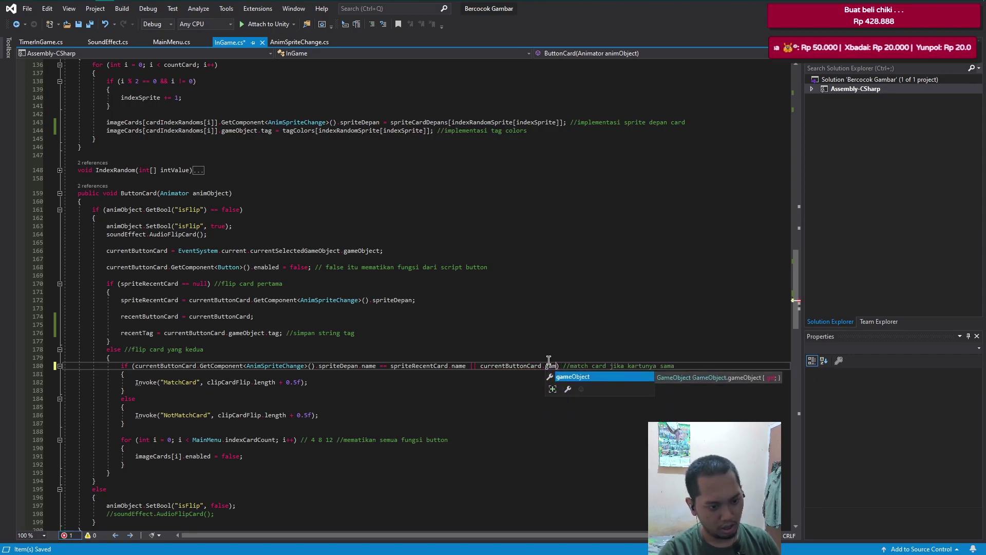
key(BackSpace)
key(BackSpace)
text(ge)
key(BackSpace)
key(BackSpace)
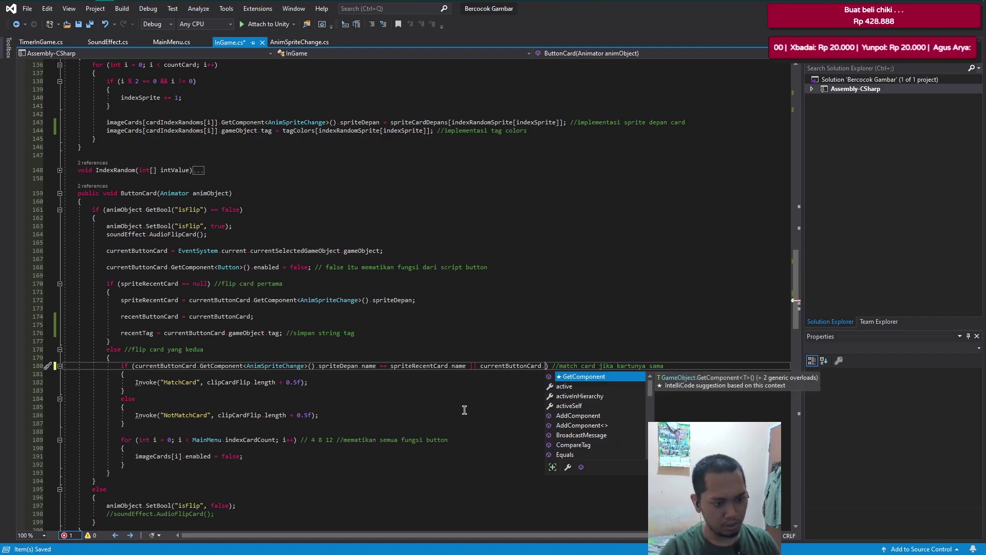
text(tag)
key(Tab)
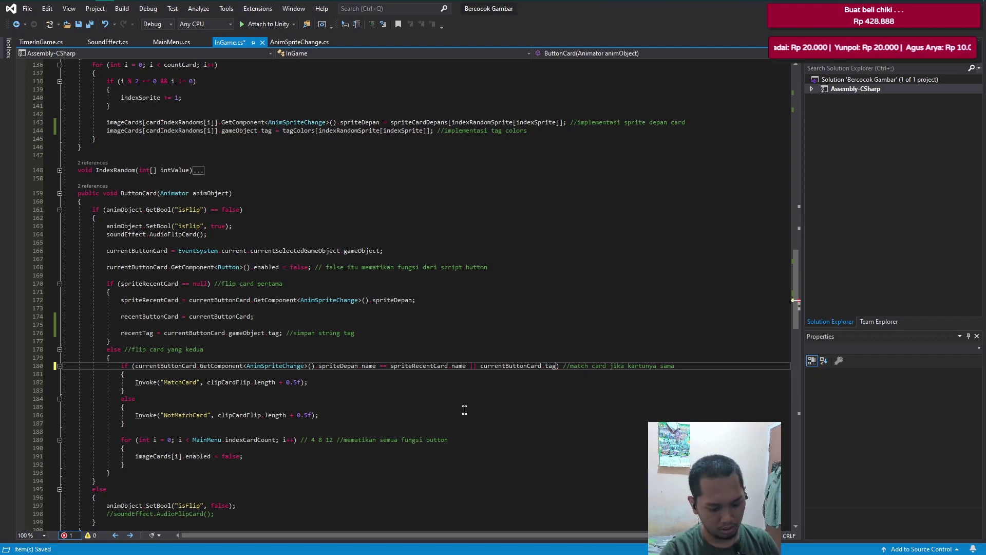
text(== )
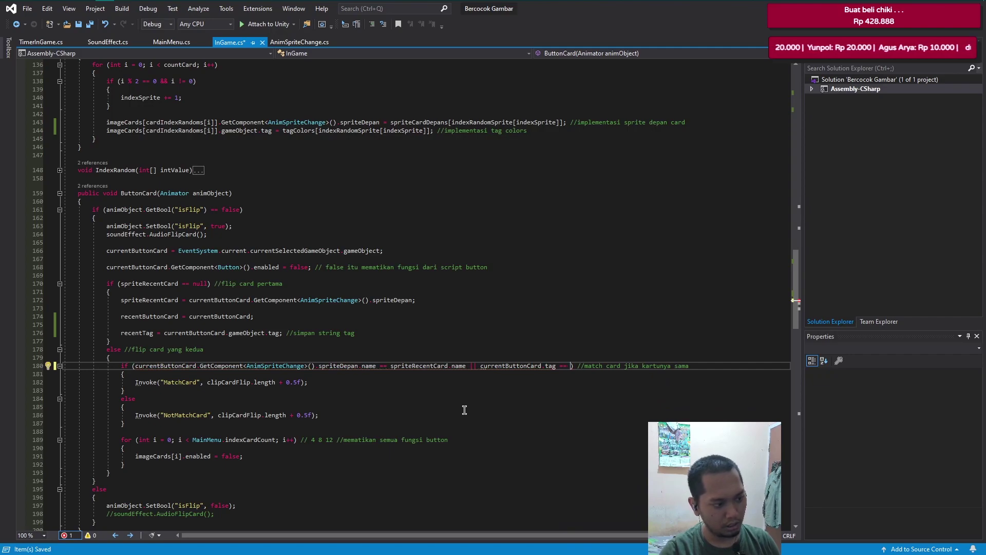
text(rece)
key(Tab)
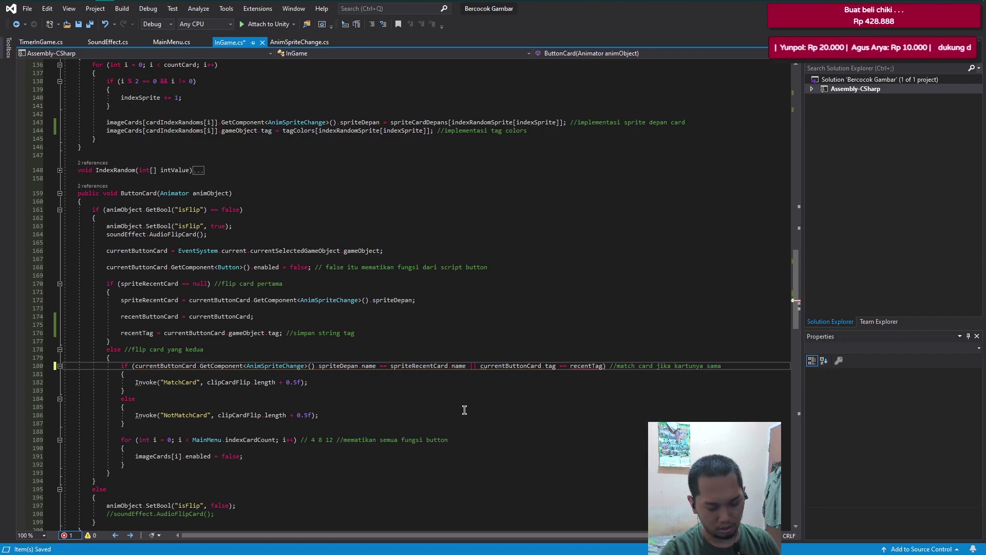
click(691, 318)
scroll(691, 321, down, 2)
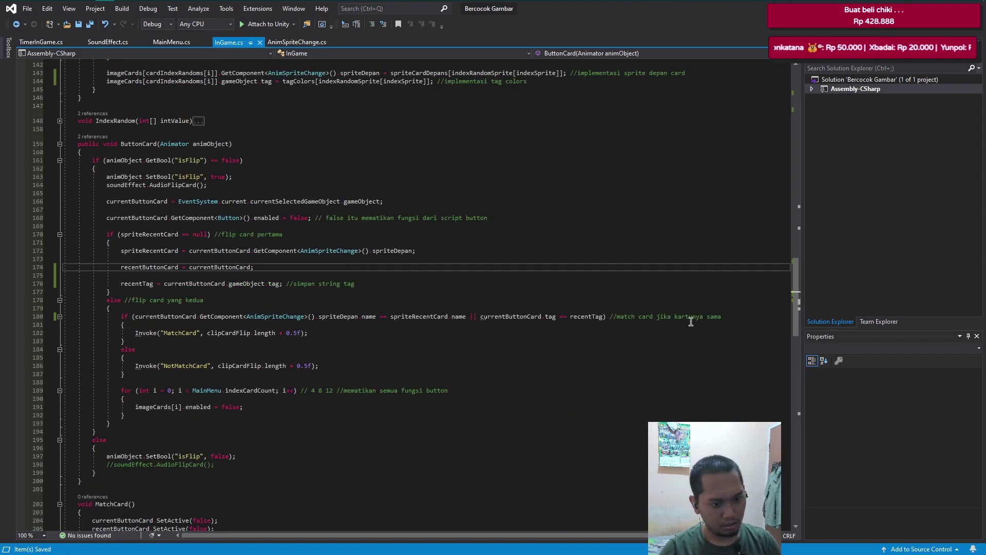
click(594, 319)
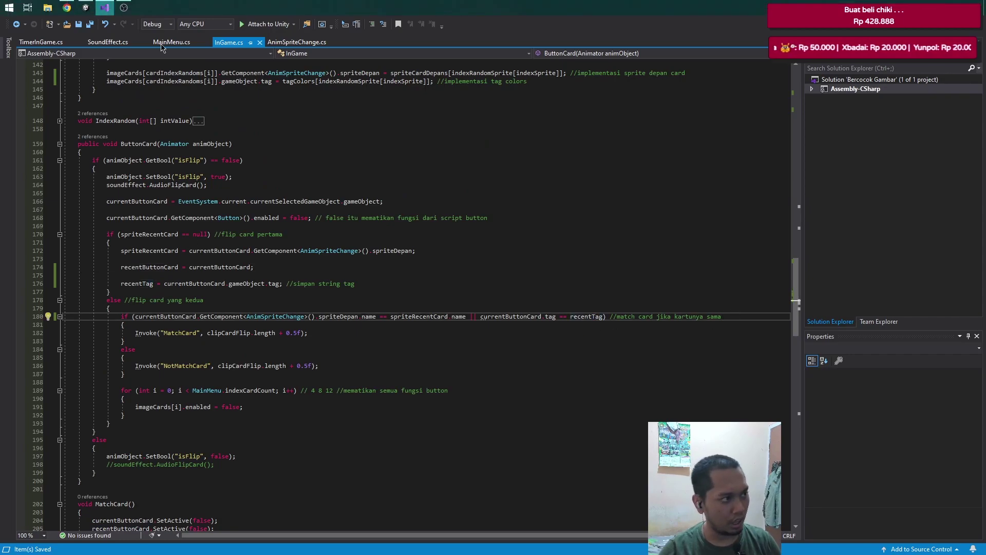
Run the game on Normal difficulty, pause it, and expand the scene's Canvas > Card objects in the Hierarchy
click(85, 6)
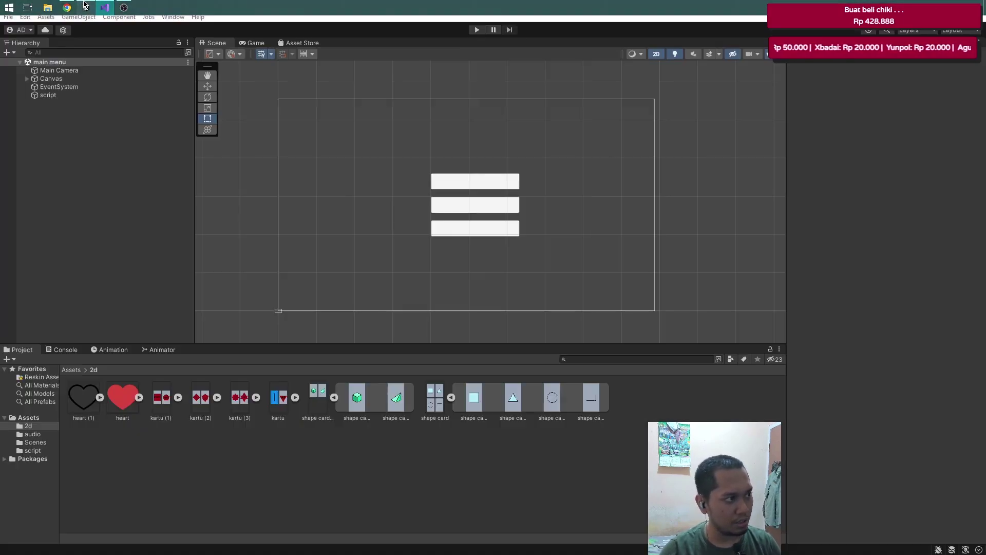
click(477, 30)
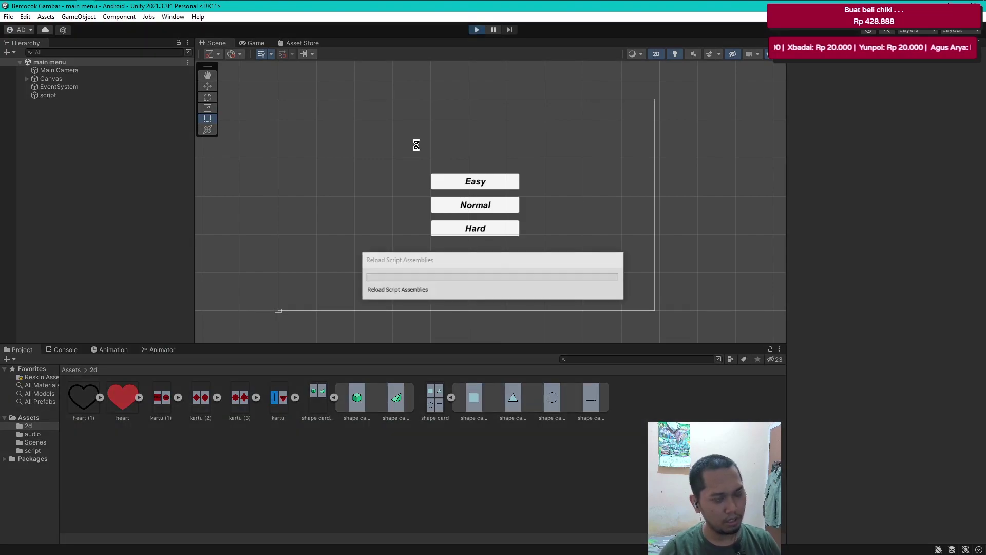
click(513, 201)
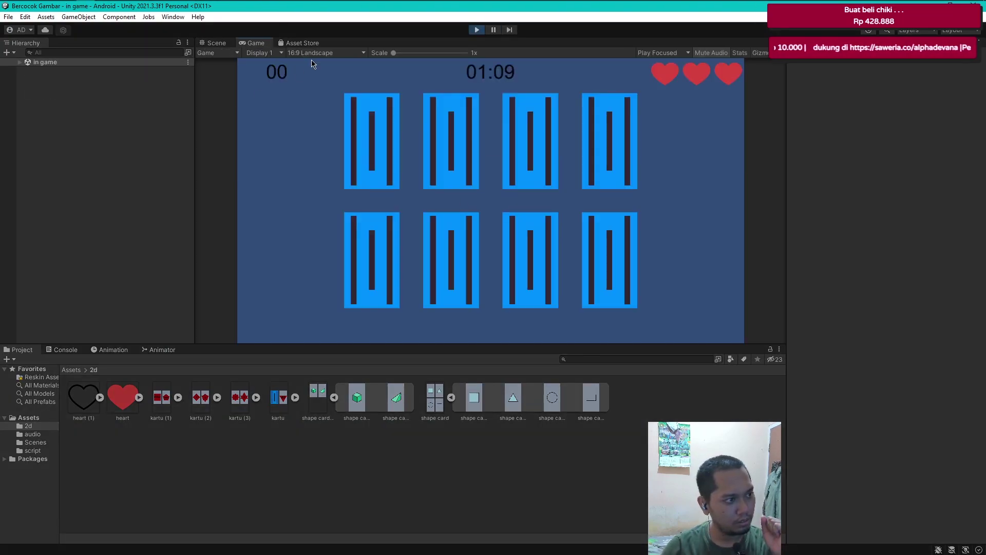
click(493, 30)
click(216, 42)
click(19, 62)
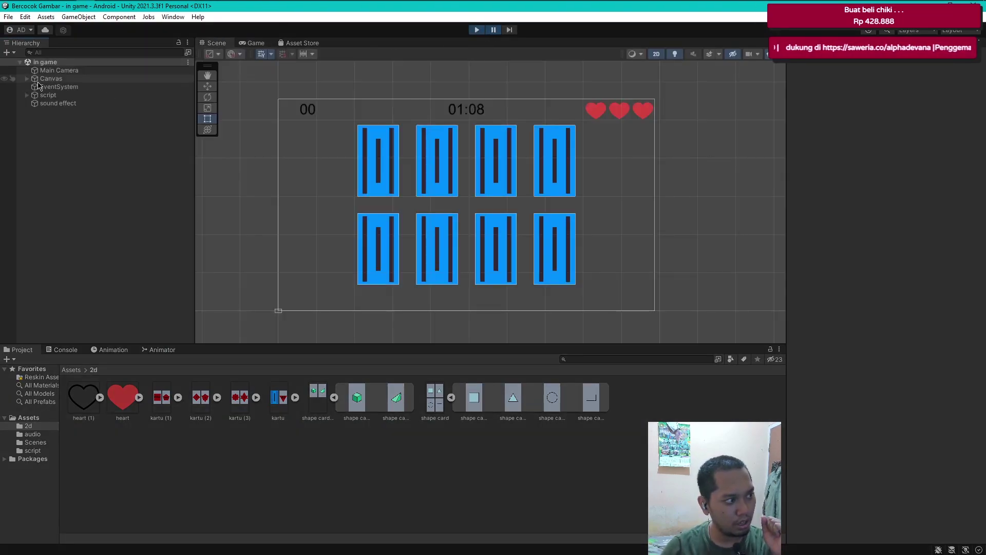
click(26, 78)
click(34, 87)
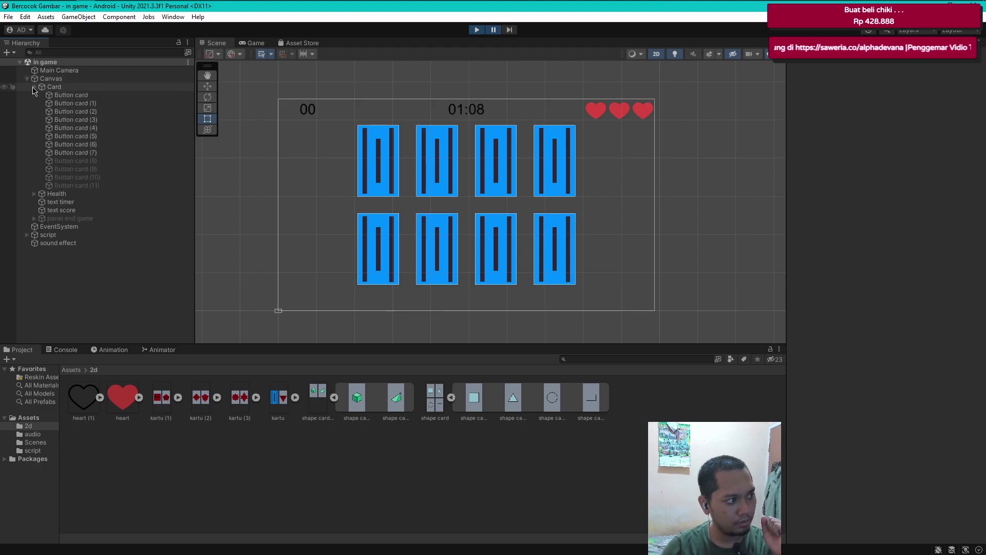
Check Sprite Depan on Button card and Button card (1), which has card_4 and tag green
click(71, 95)
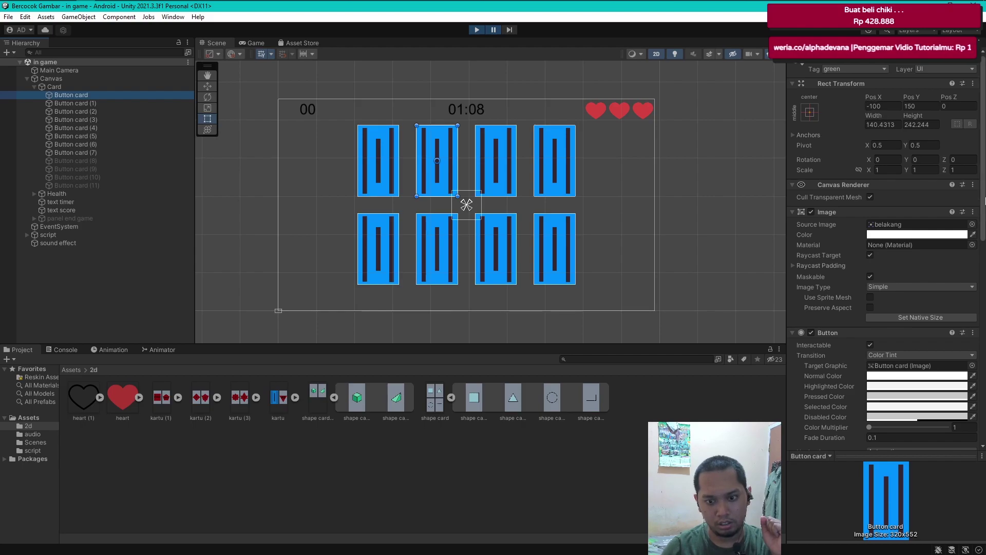
scroll(971, 354, down, 10)
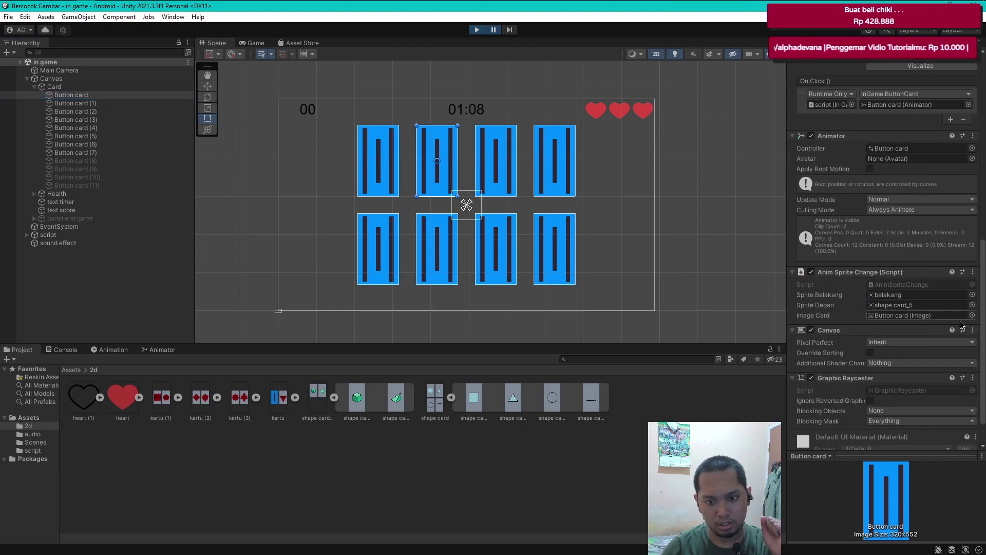
scroll(965, 319, up, 3)
scroll(965, 319, up, 3)
scroll(965, 318, up, 2)
scroll(980, 303, down, 6)
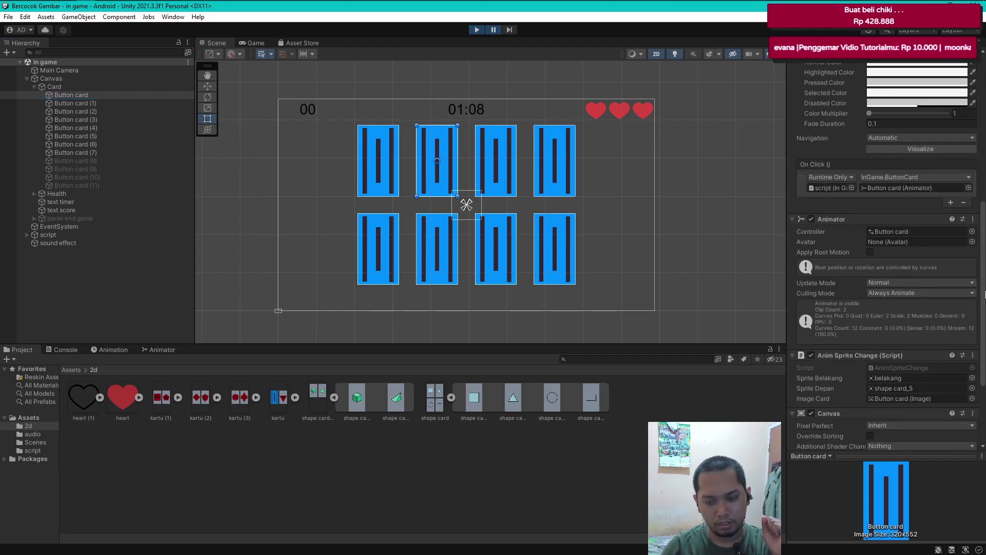
scroll(983, 293, down, 3)
click(917, 268)
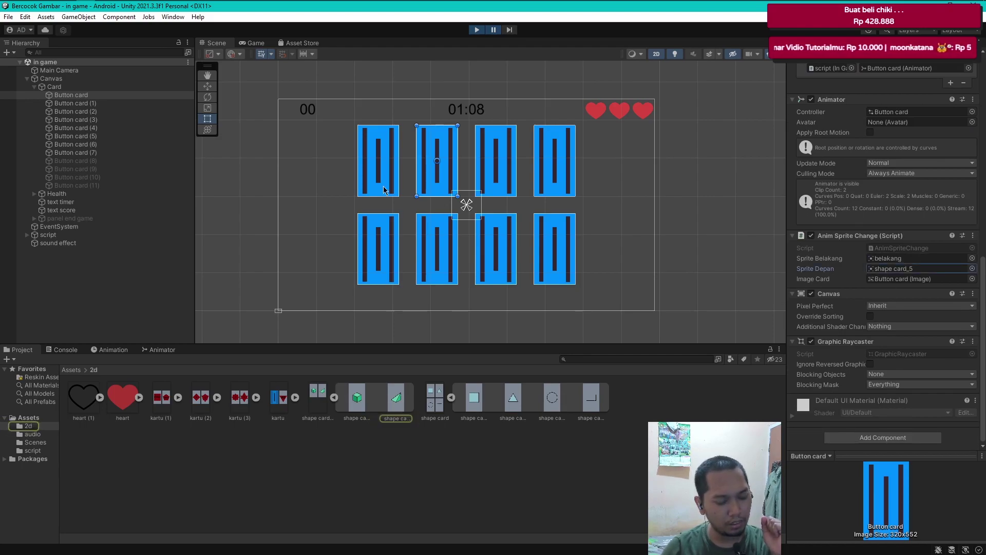
click(98, 105)
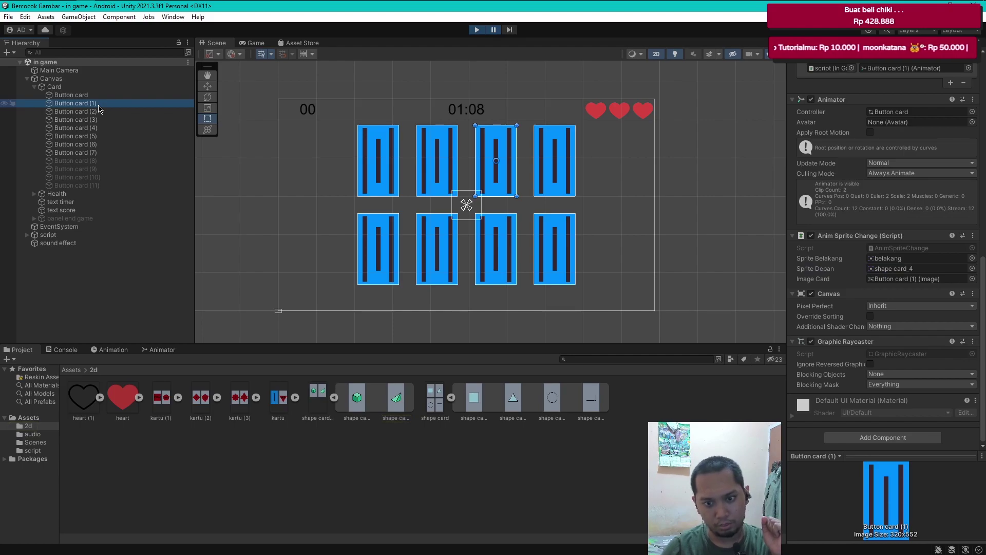
click(916, 270)
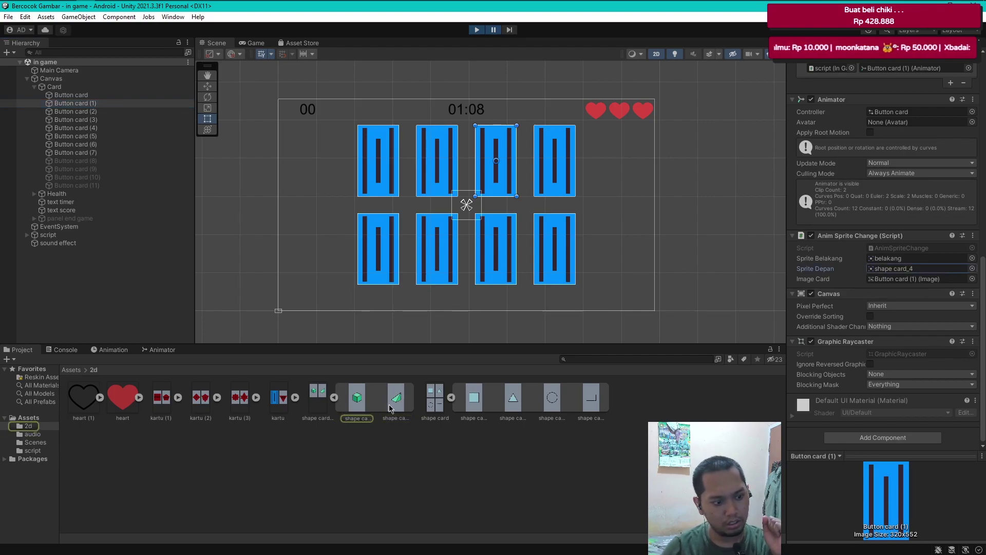
scroll(817, 153, up, 10)
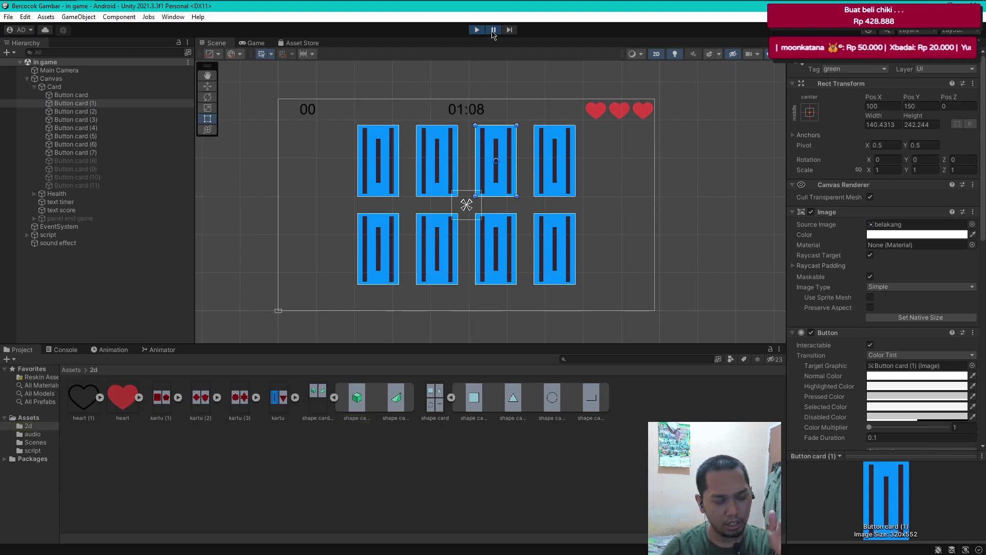
Flip five card pairs in the Game view, matching the rectangle pair, until 'Anda Kalah!' shows score 12
click(457, 140)
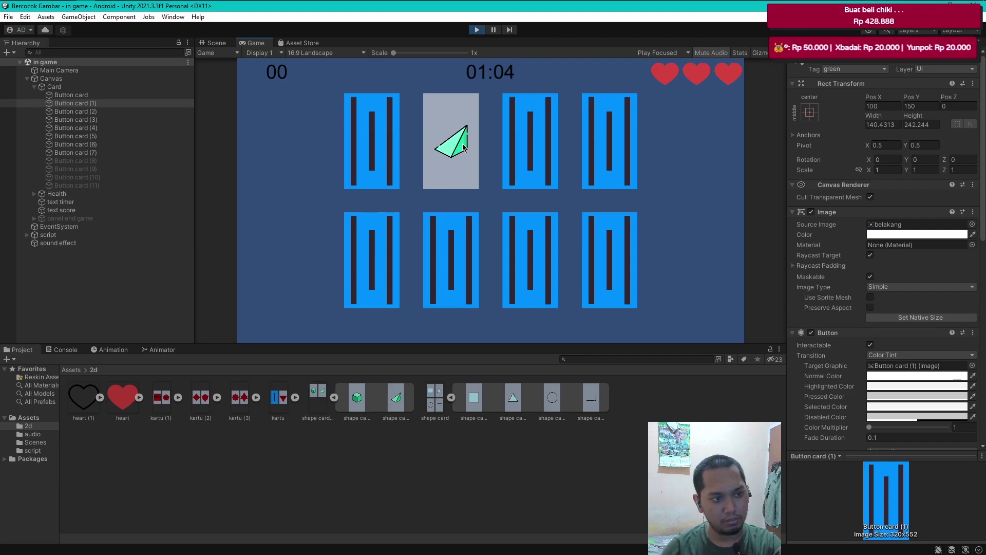
click(393, 177)
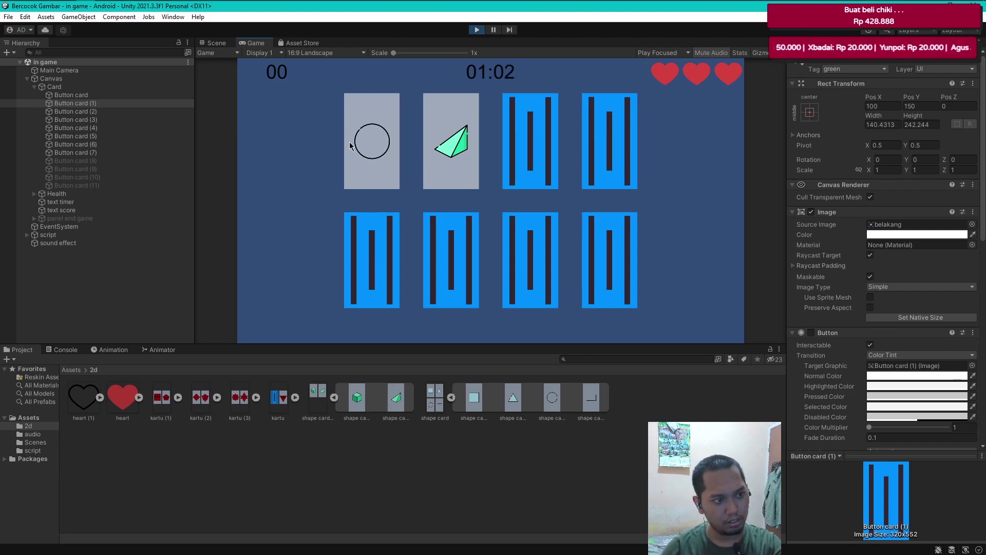
click(531, 149)
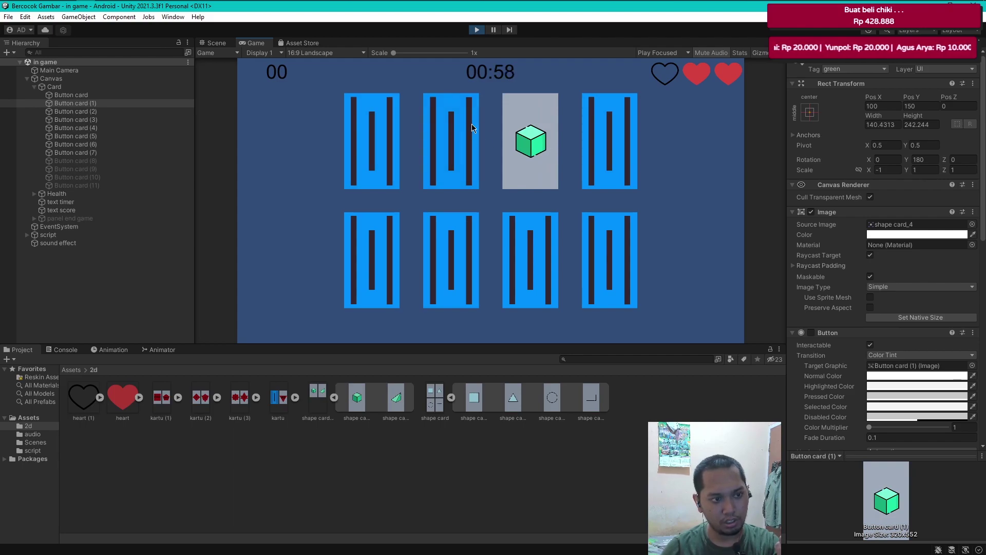
click(465, 136)
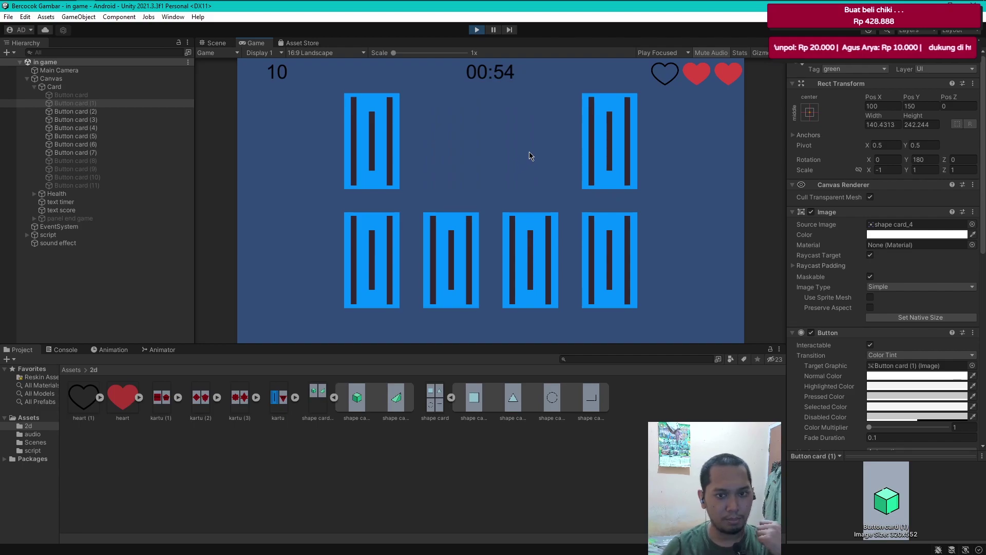
click(516, 248)
click(450, 264)
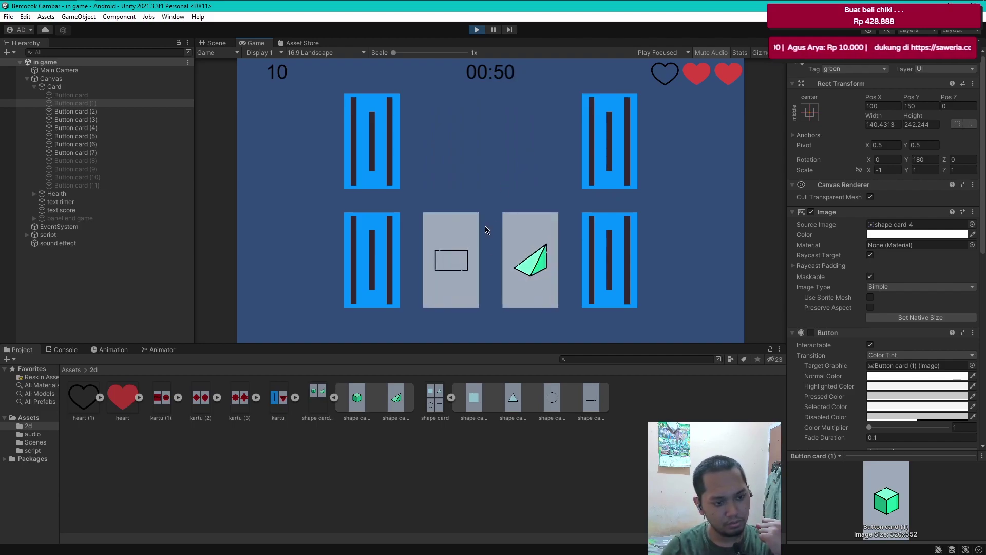
click(617, 163)
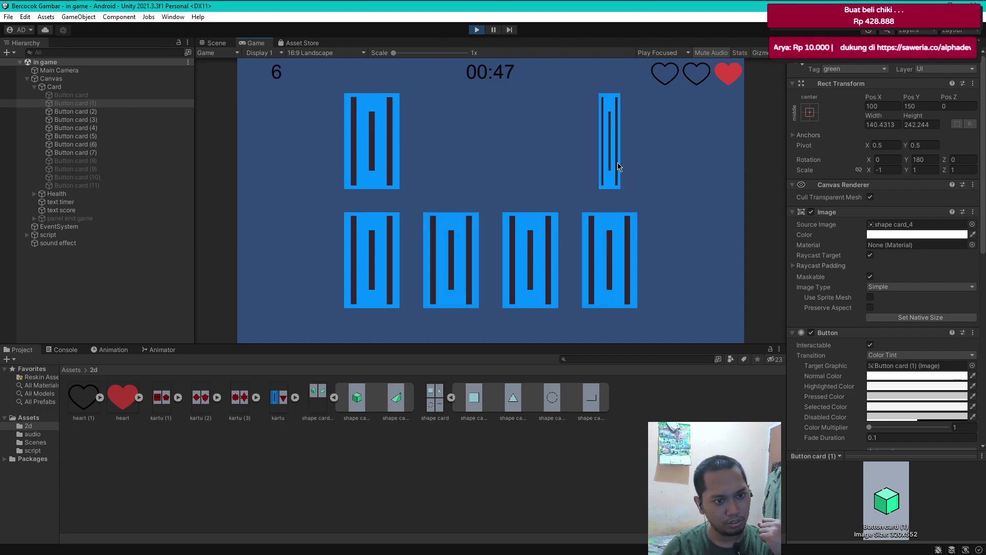
click(609, 260)
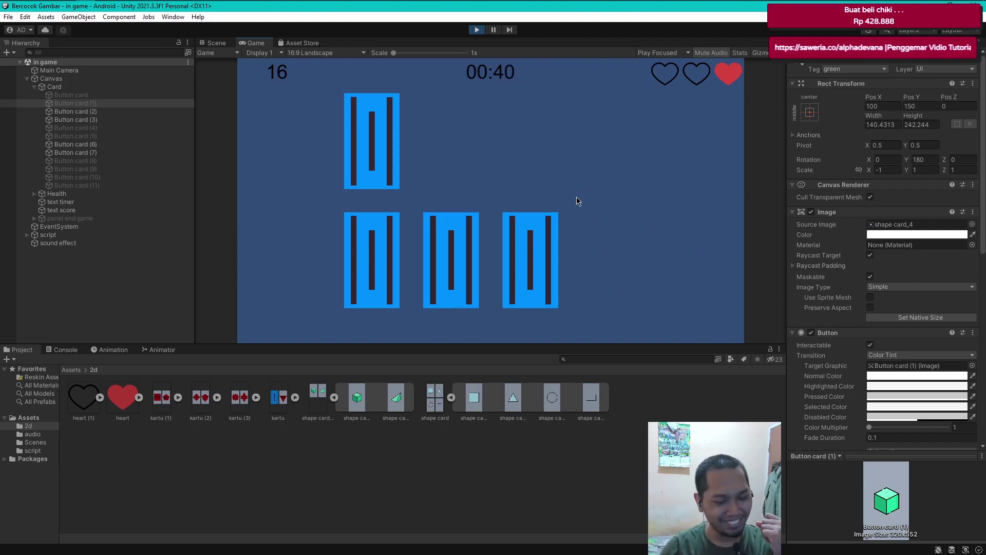
click(385, 163)
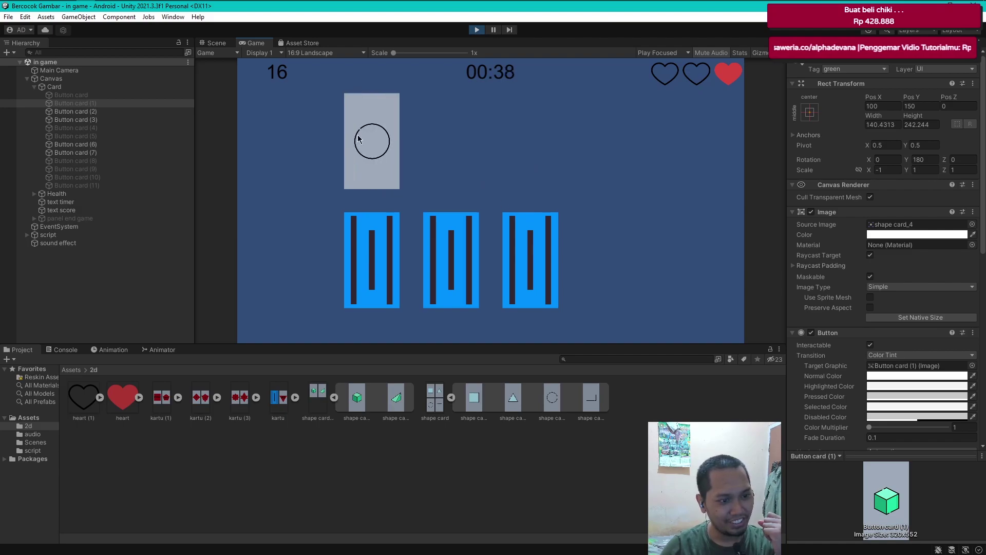
click(361, 238)
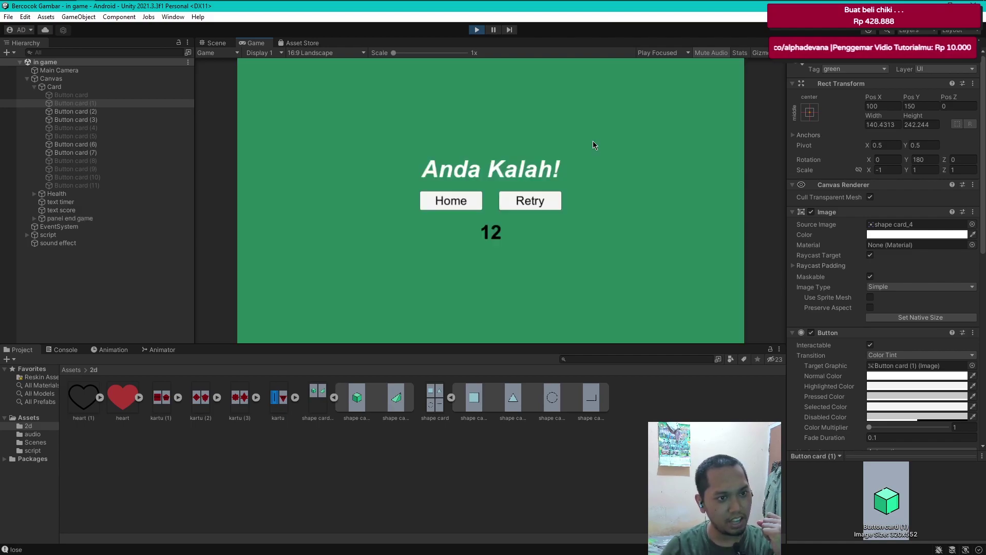
Exit Play mode so the main menu scene with Easy, Normal and Hard buttons returns
click(477, 30)
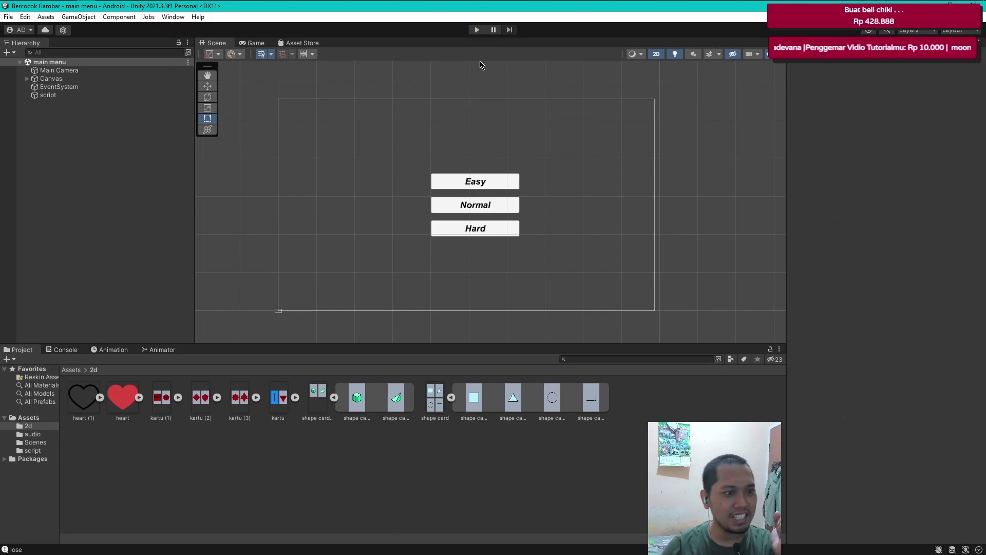